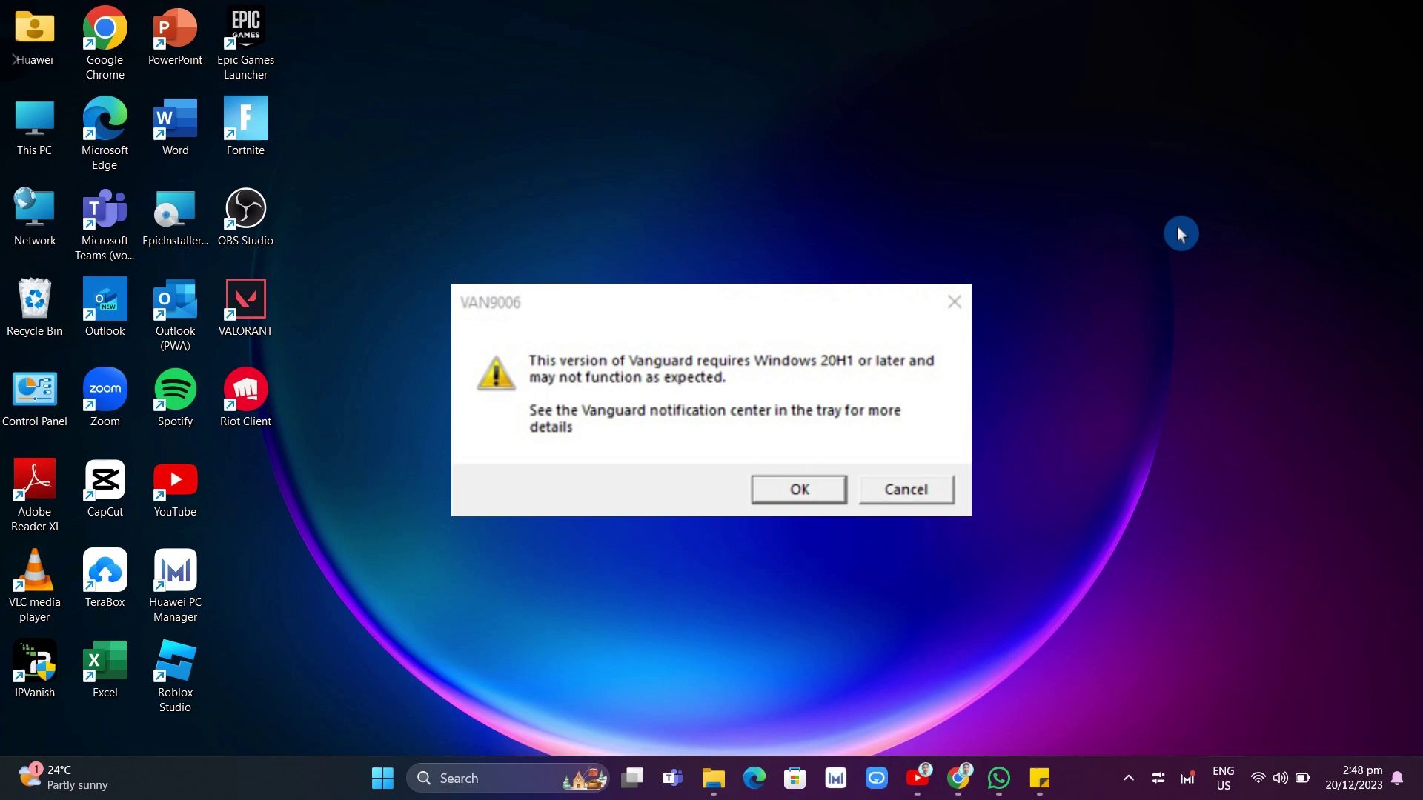
Step: Dismiss the VAN9006 Vanguard warning about requiring Windows 20H1 or later
key("Return")
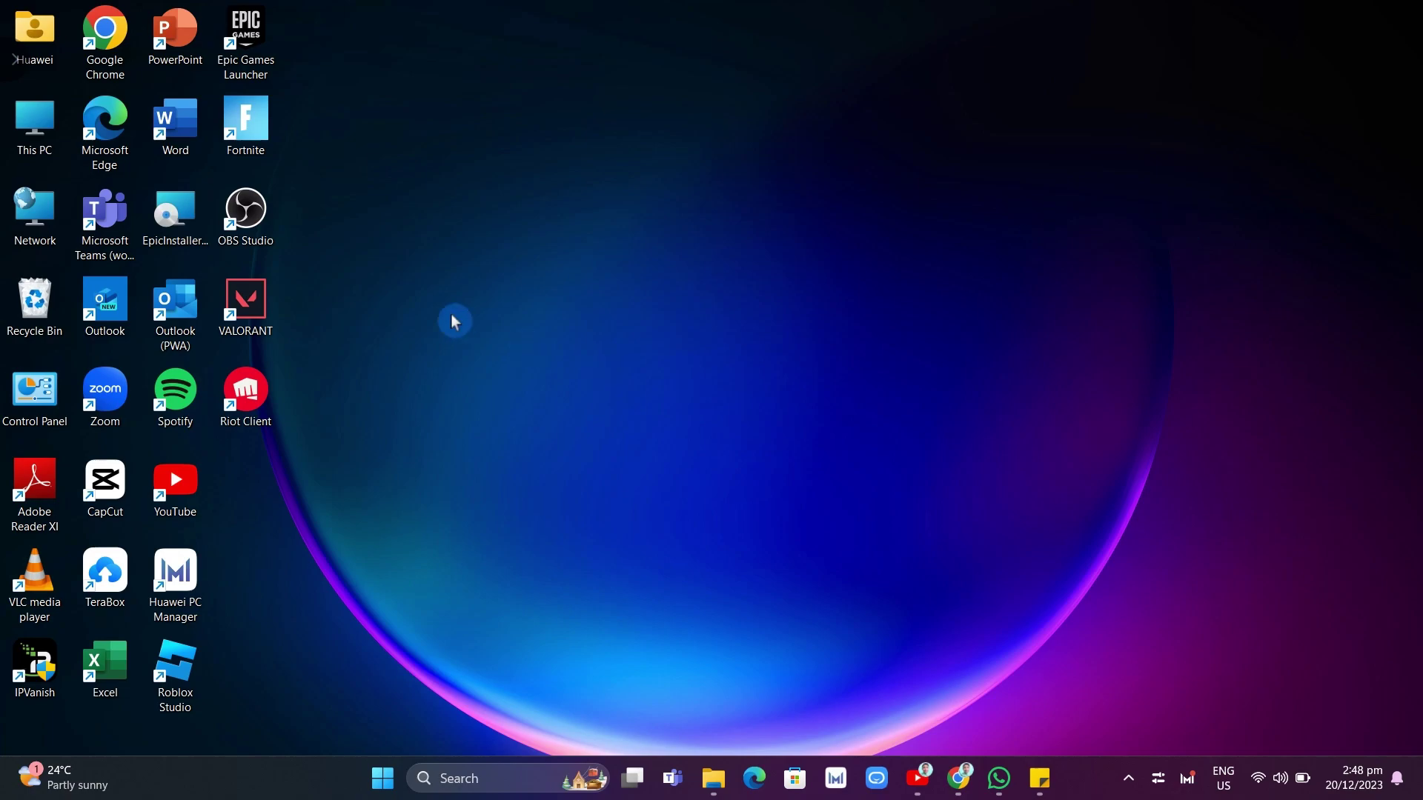
Step: Make the VALORANT shortcut run as administrator in Windows 8 compatibility mode and save
right_click(264, 315)
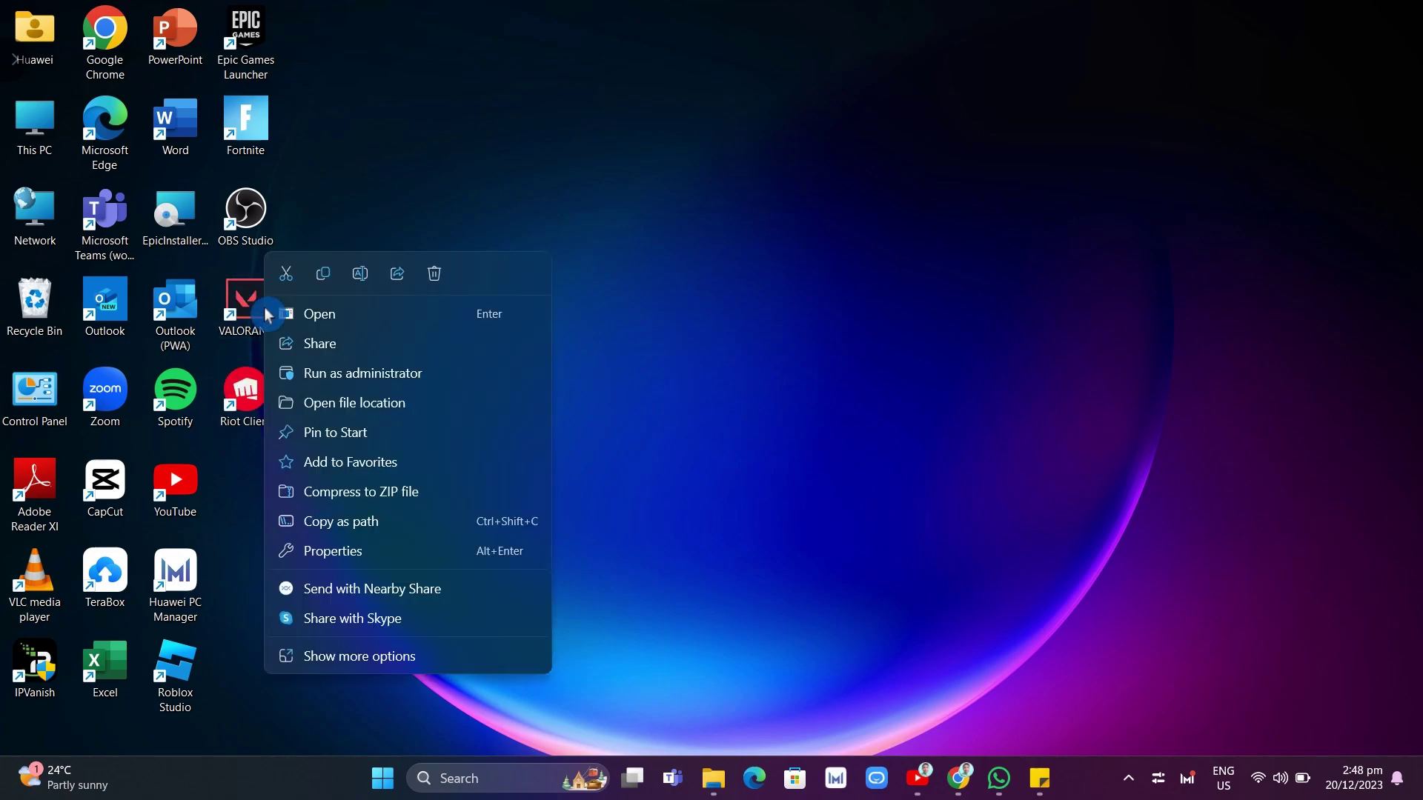
left_click(366, 553)
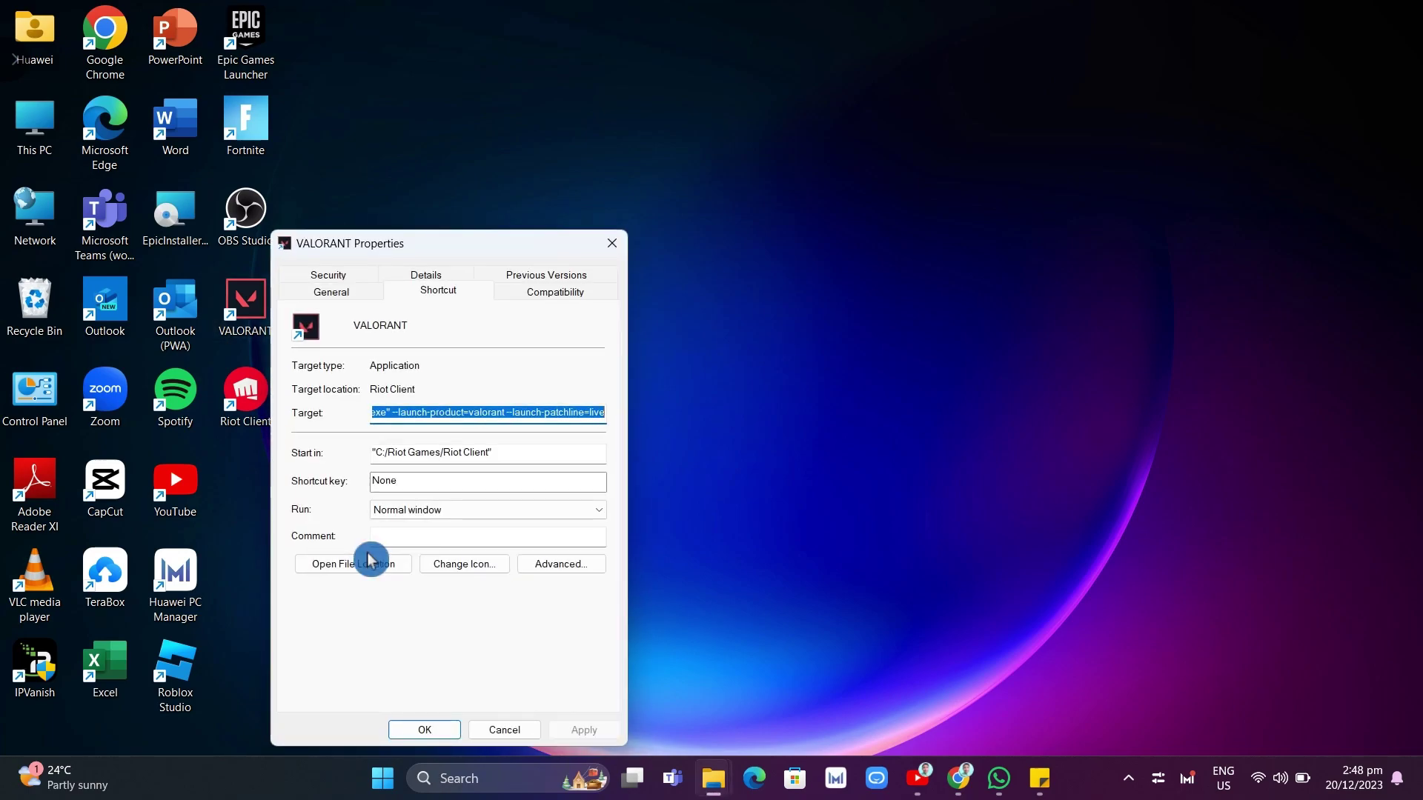
left_click_drag(514, 248, 766, 121)
left_click(809, 160)
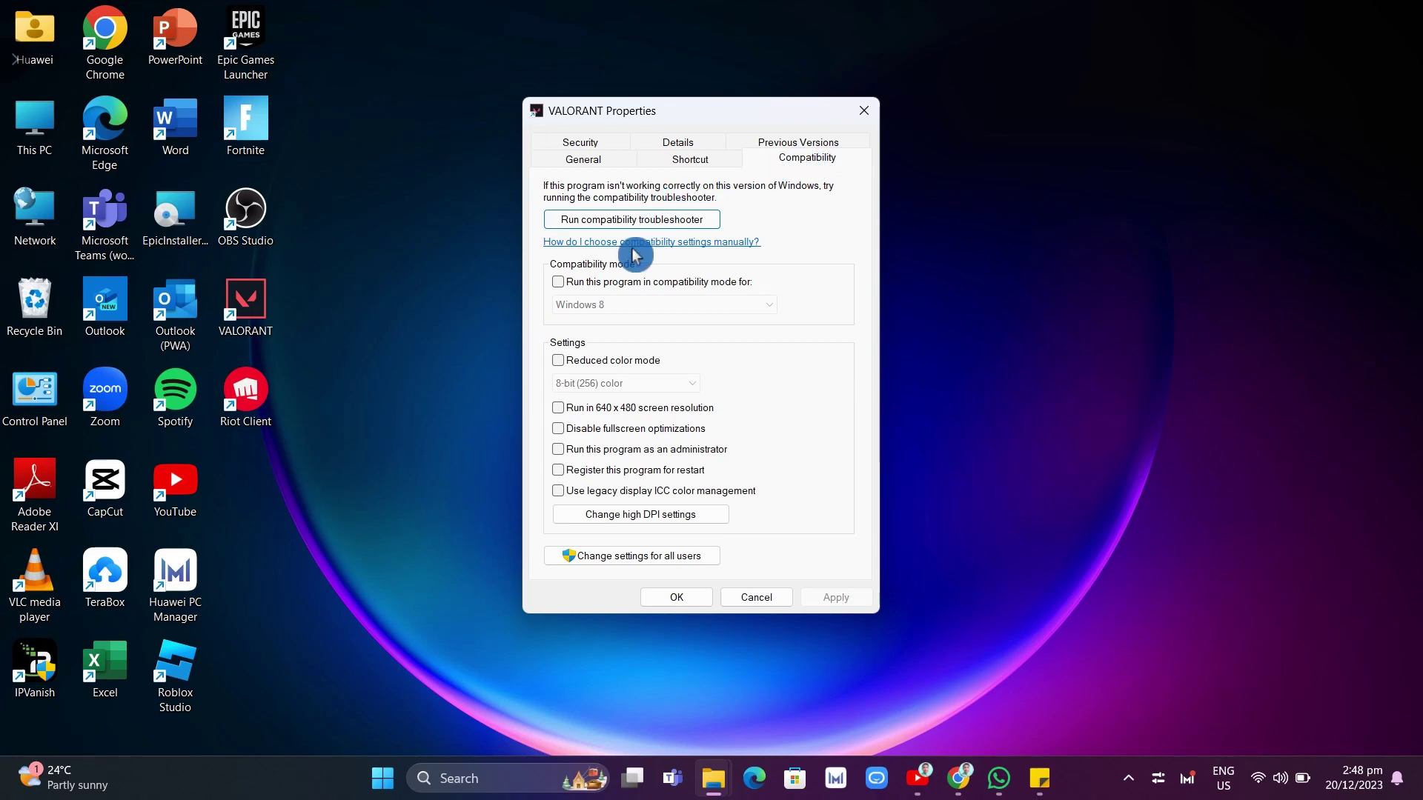
left_click(559, 451)
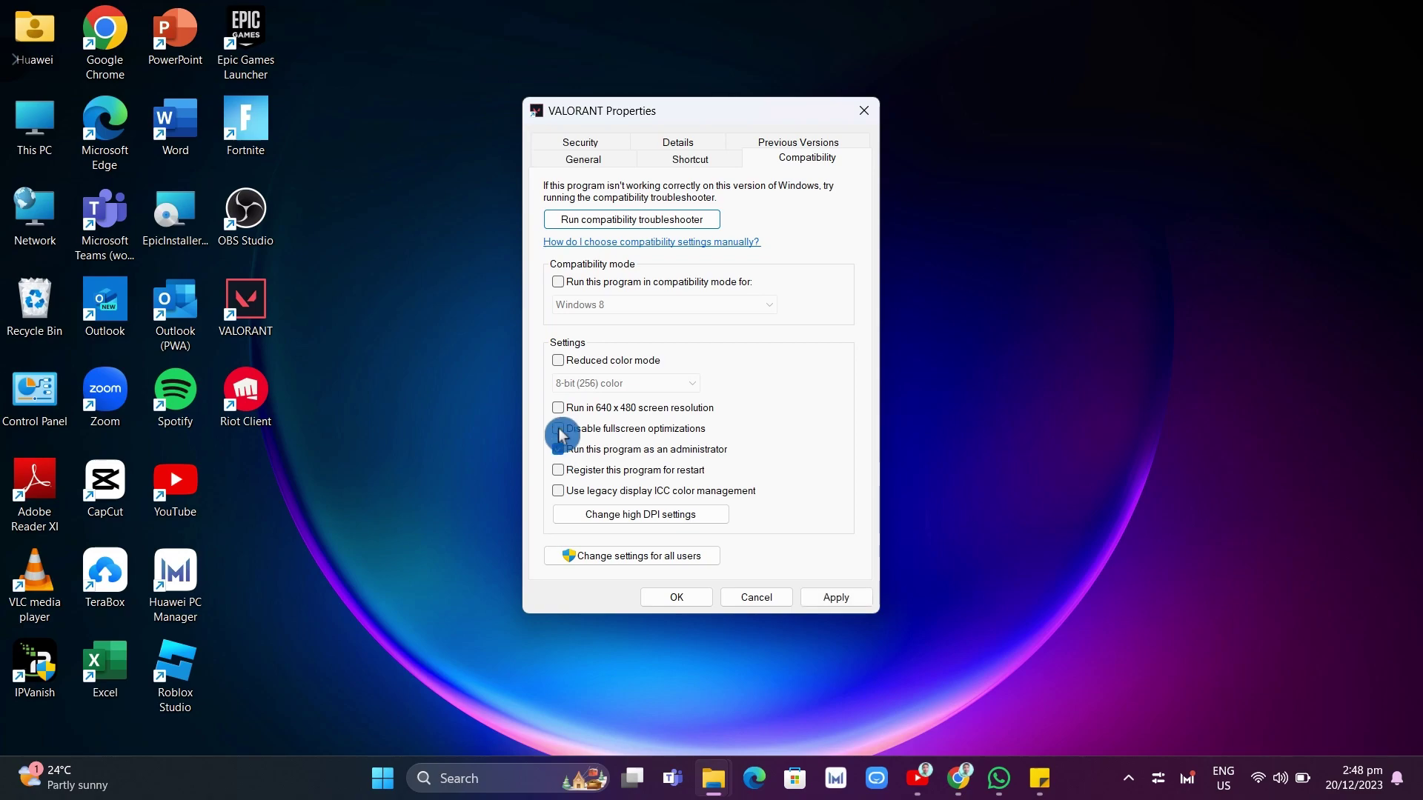
left_click(559, 286)
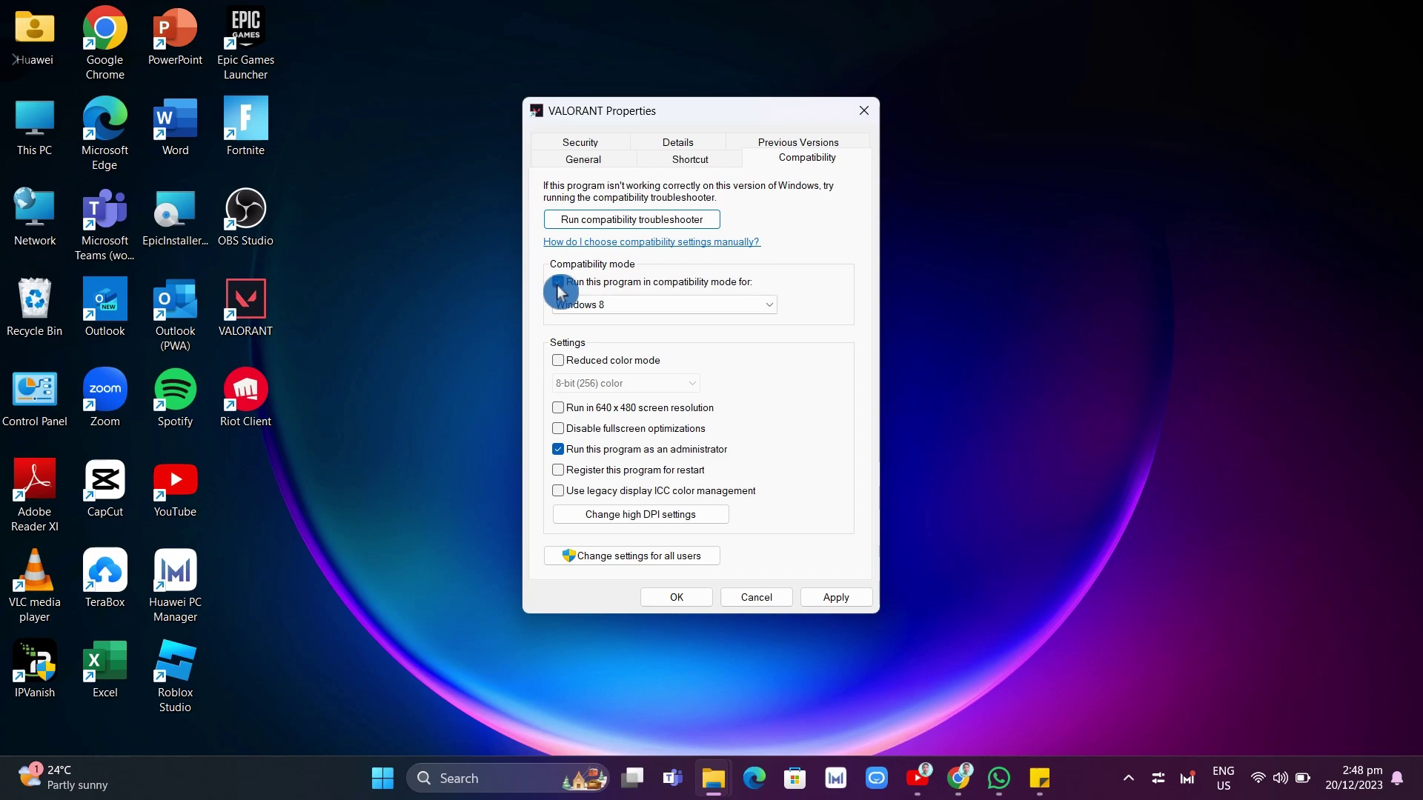
left_click(703, 307)
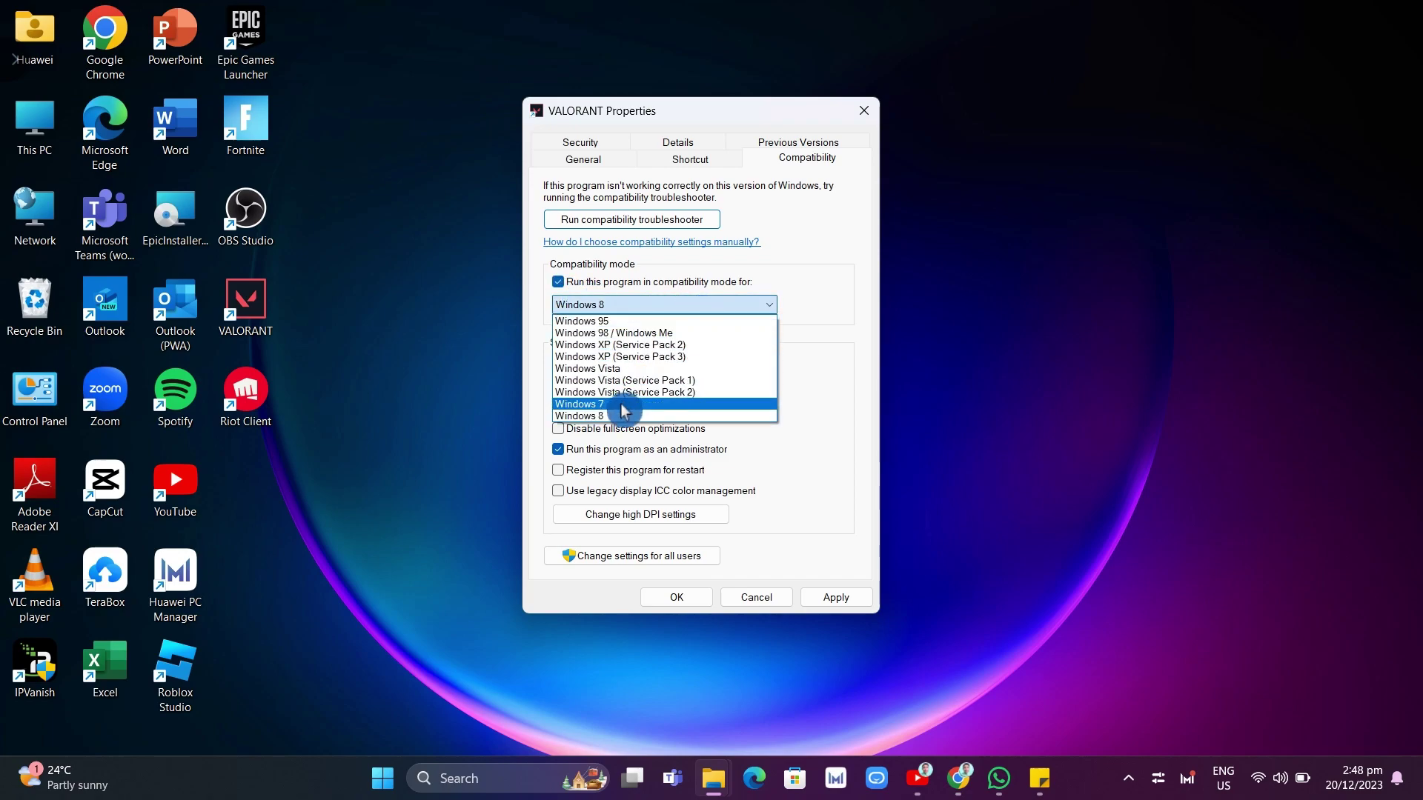
left_click(620, 421)
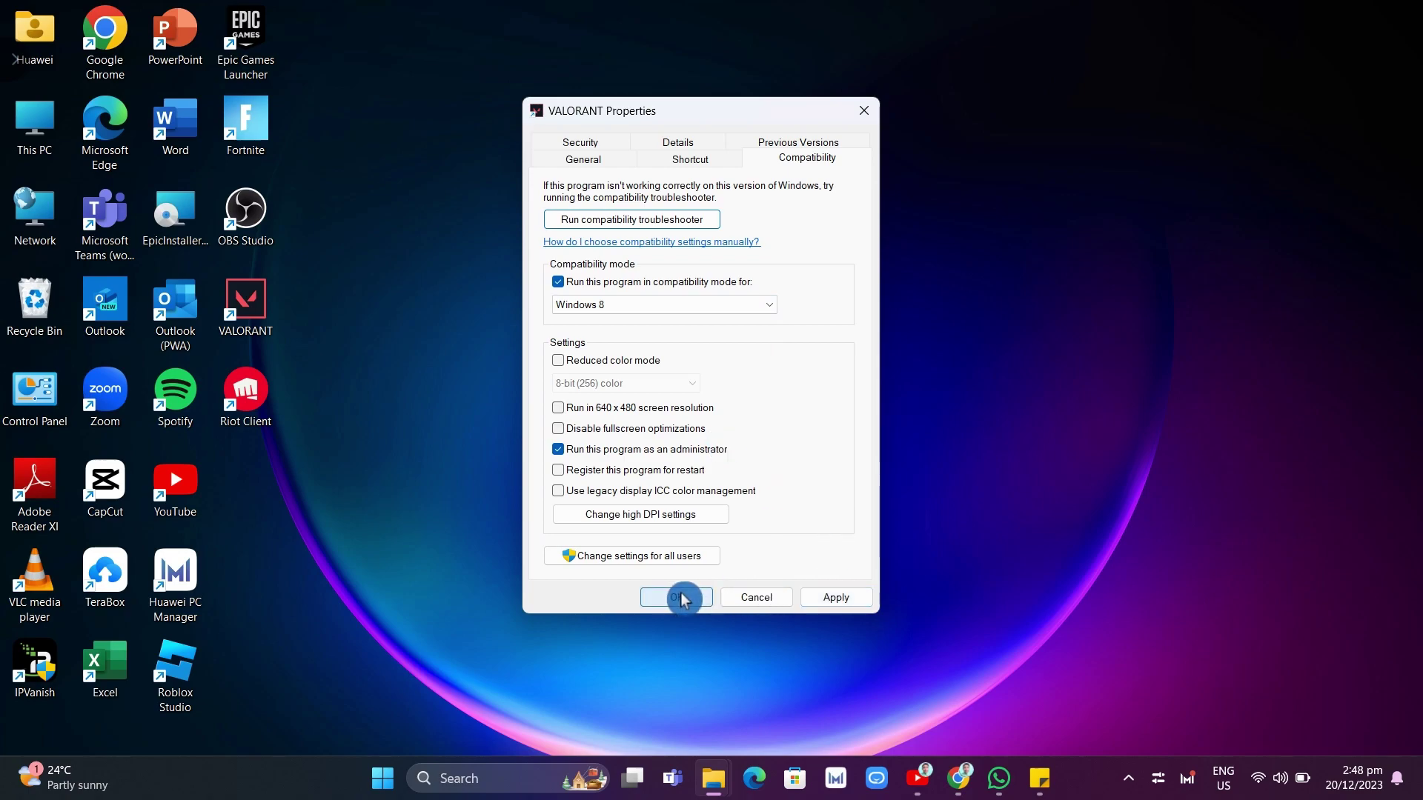
left_click(862, 111)
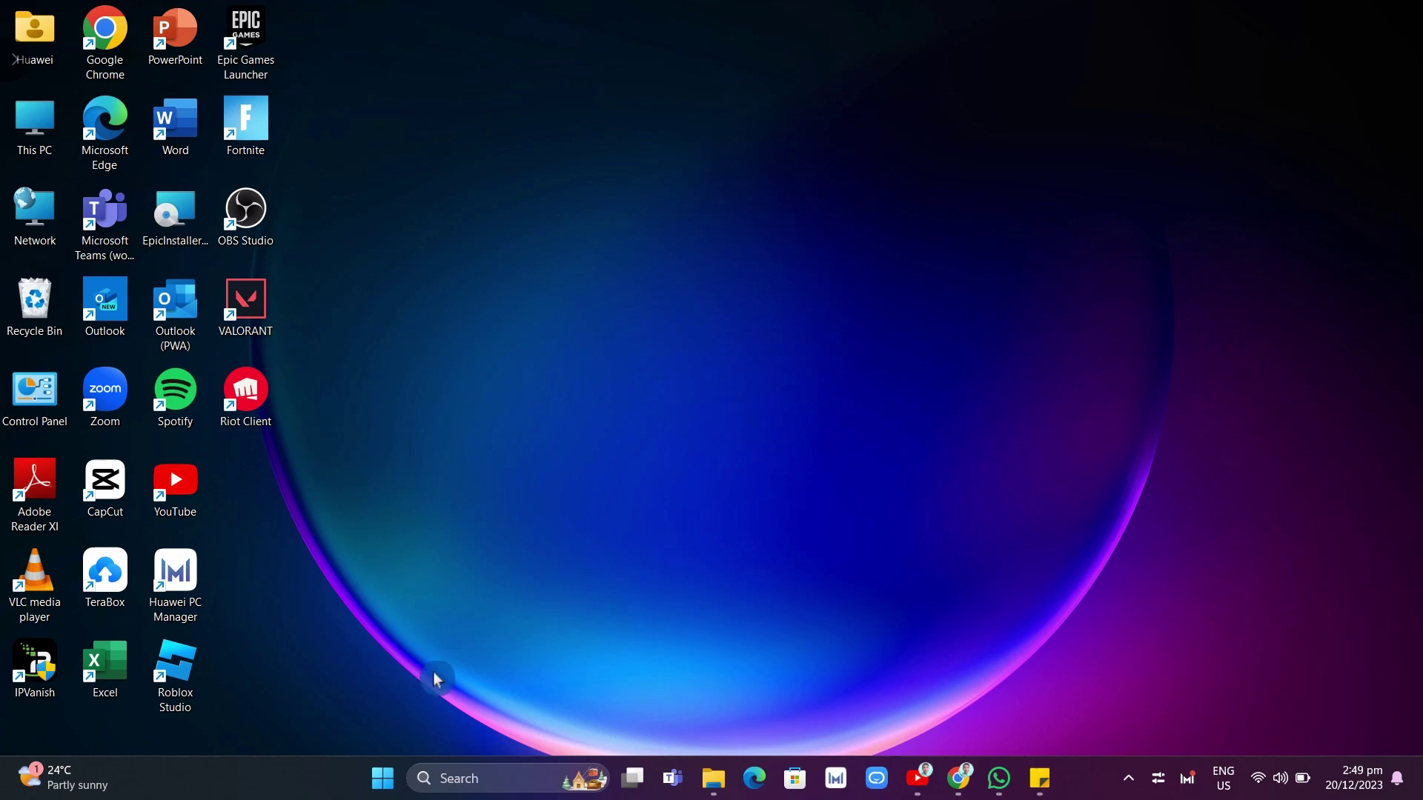
Step: Check Windows Update in Settings, where a Defender security update starts downloading, then close Settings
left_click(386, 783)
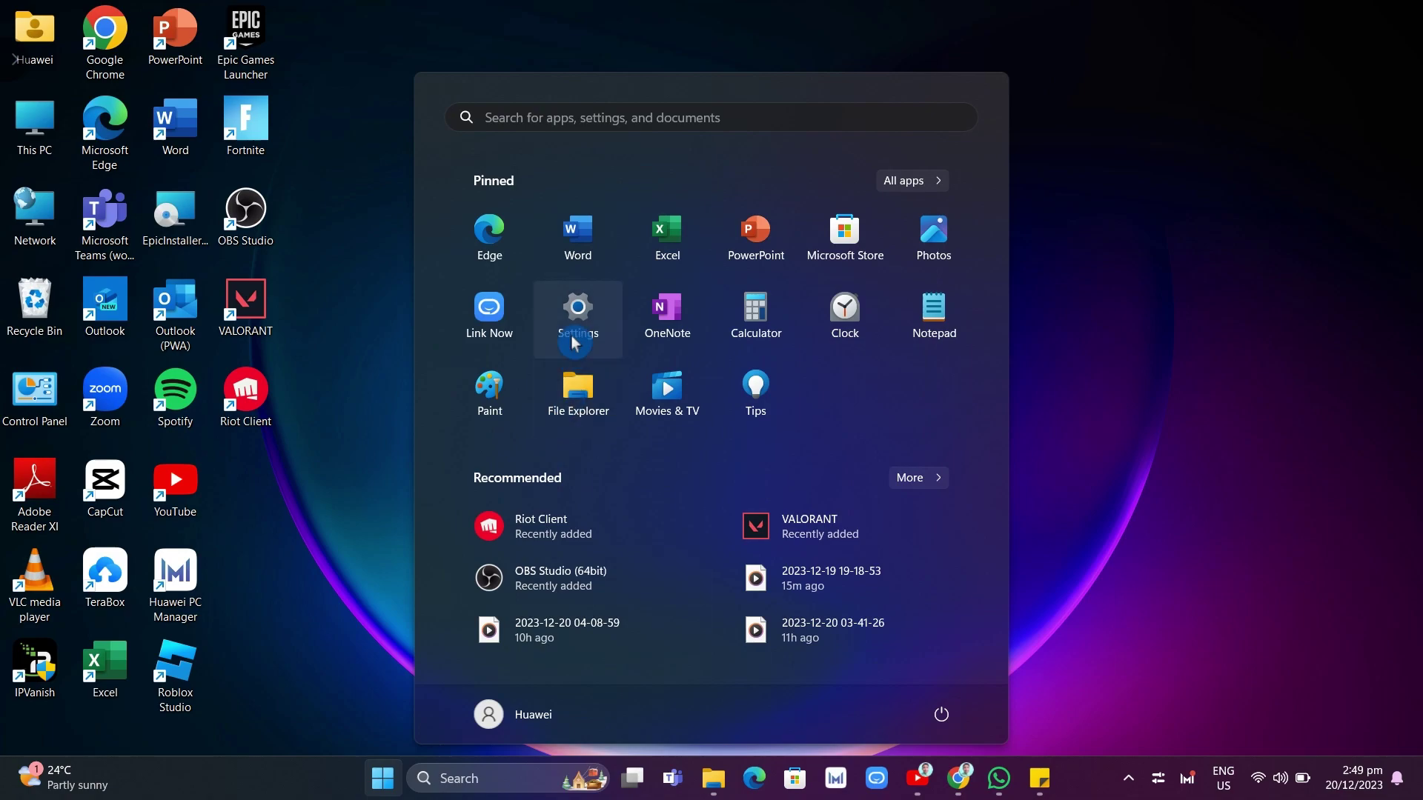
left_click(574, 342)
left_click(121, 612)
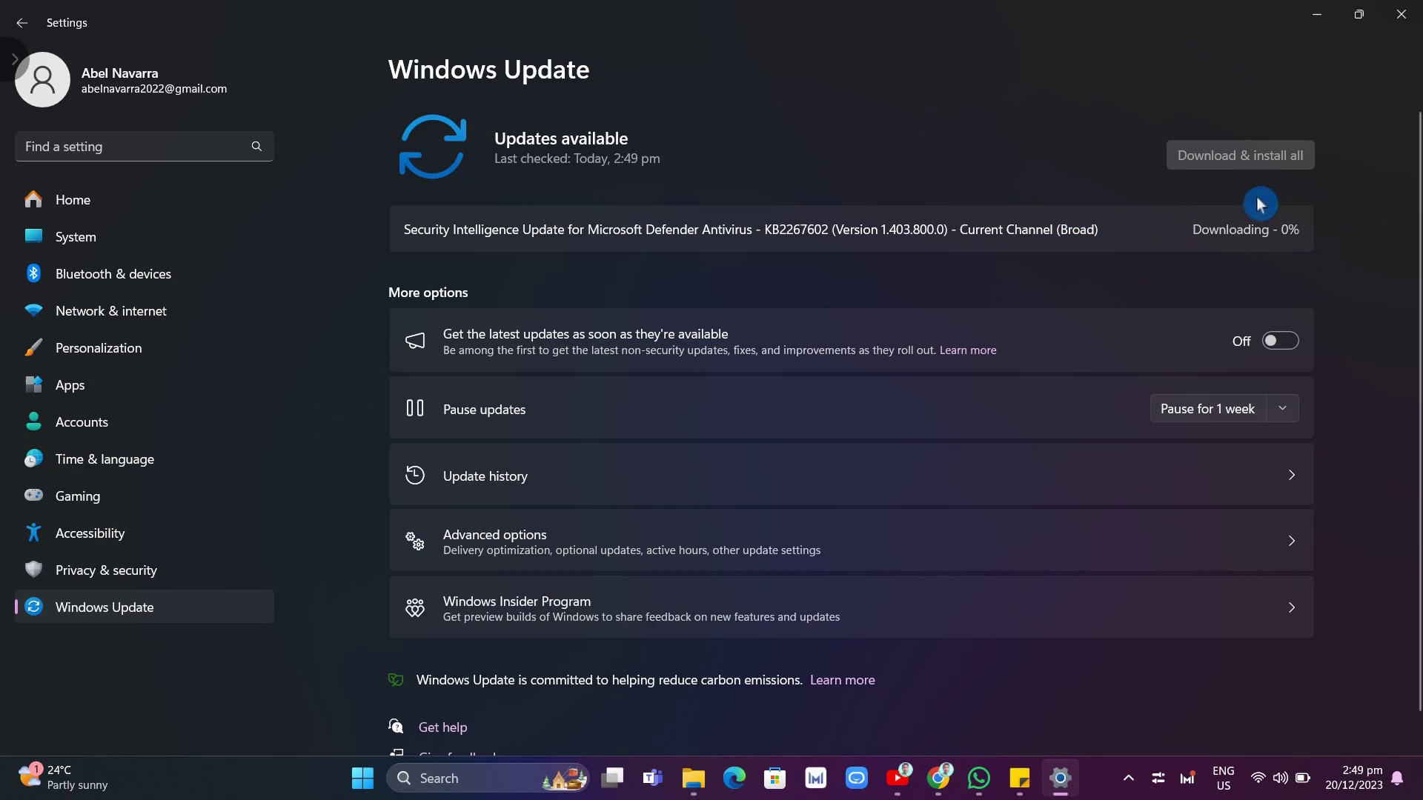
left_click(1401, 14)
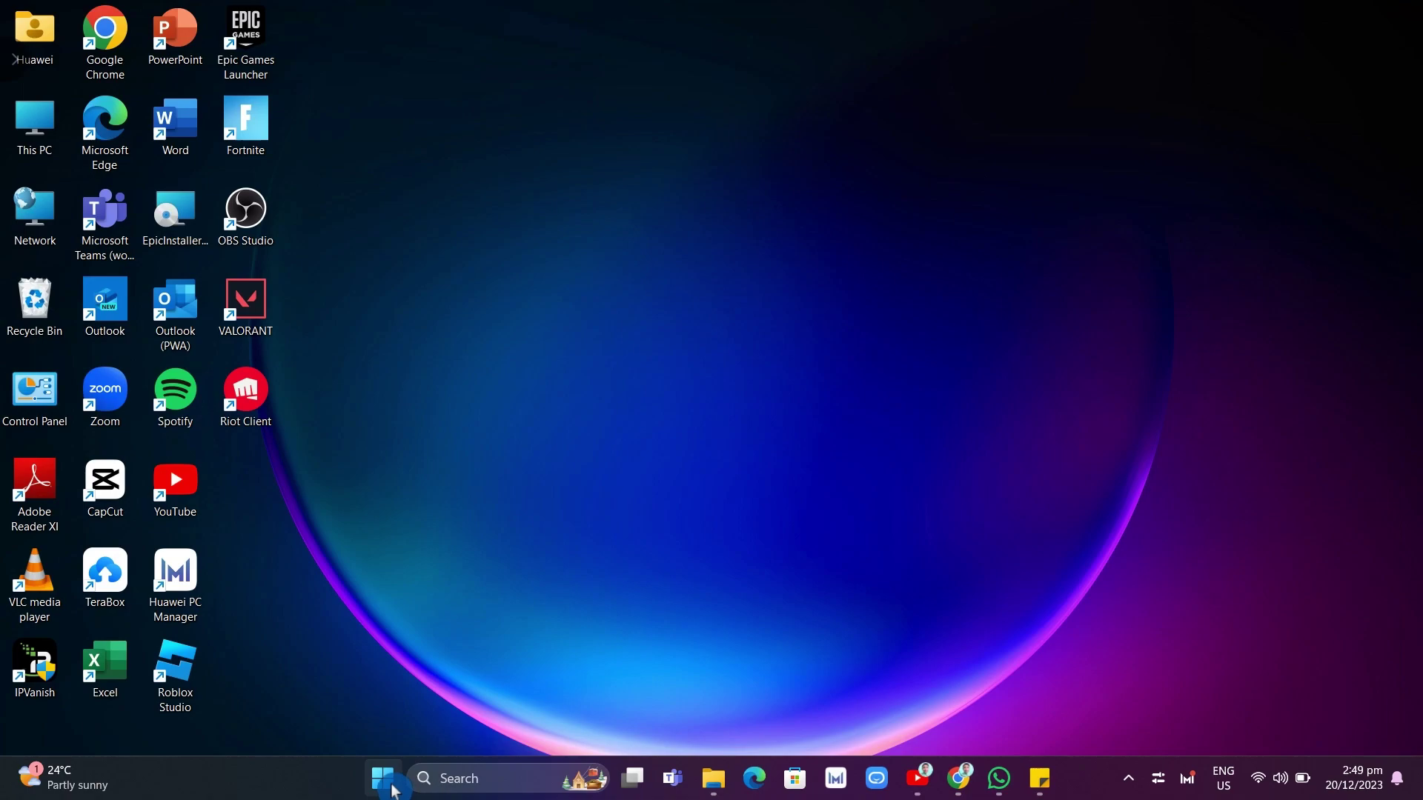
Step: Run winver to show About Windows: Windows 11 version 23H2, OS Build 22631.2861
right_click(383, 788)
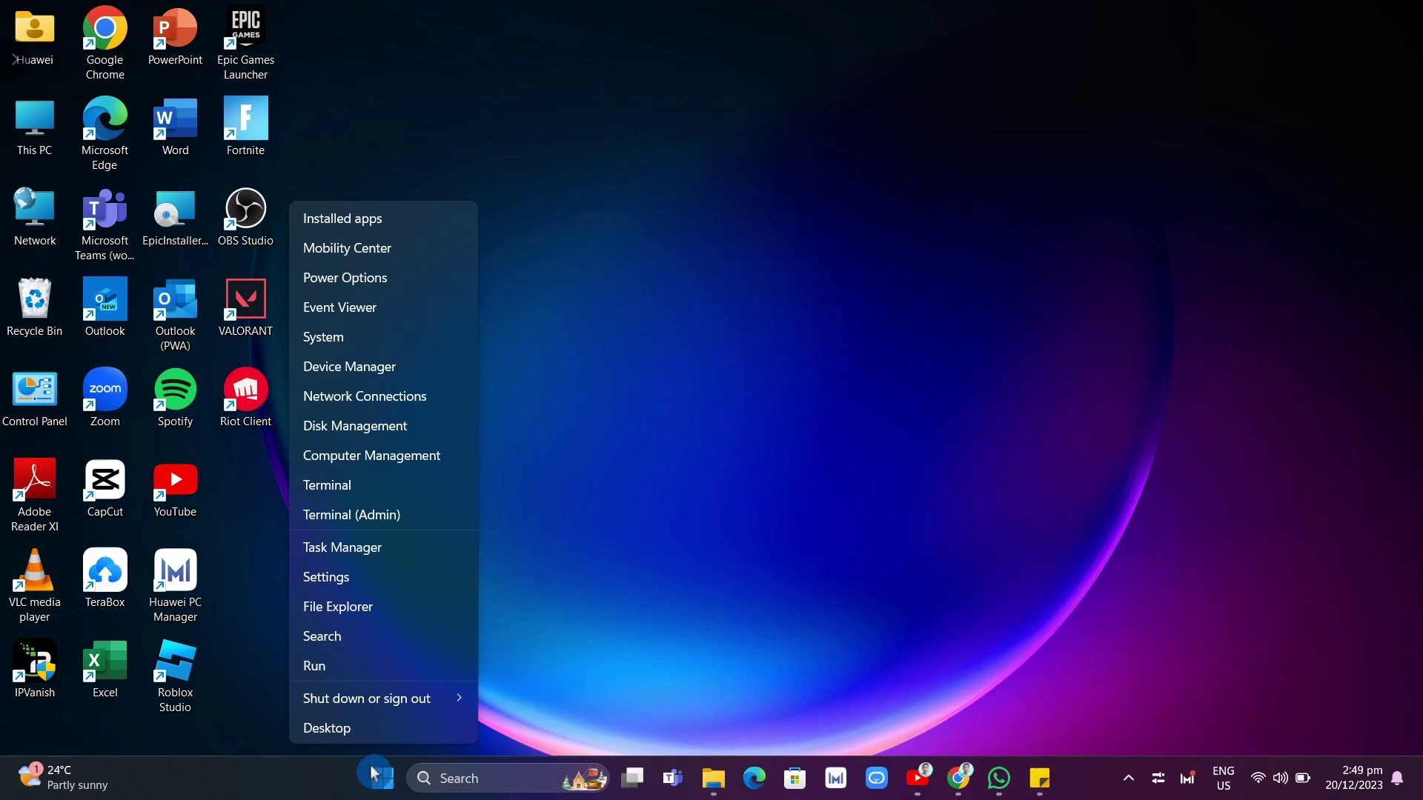
left_click(345, 666)
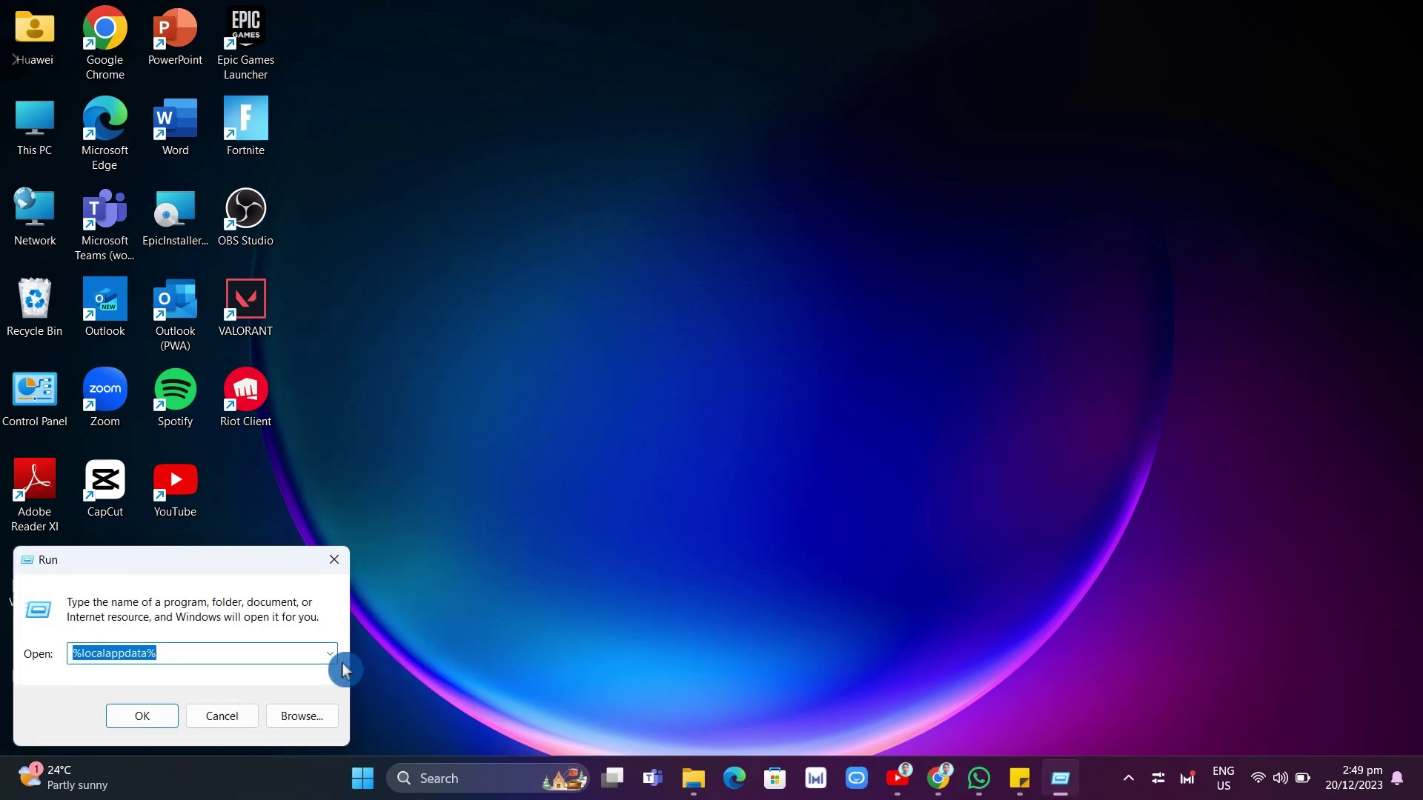
left_click_drag(233, 561, 771, 313)
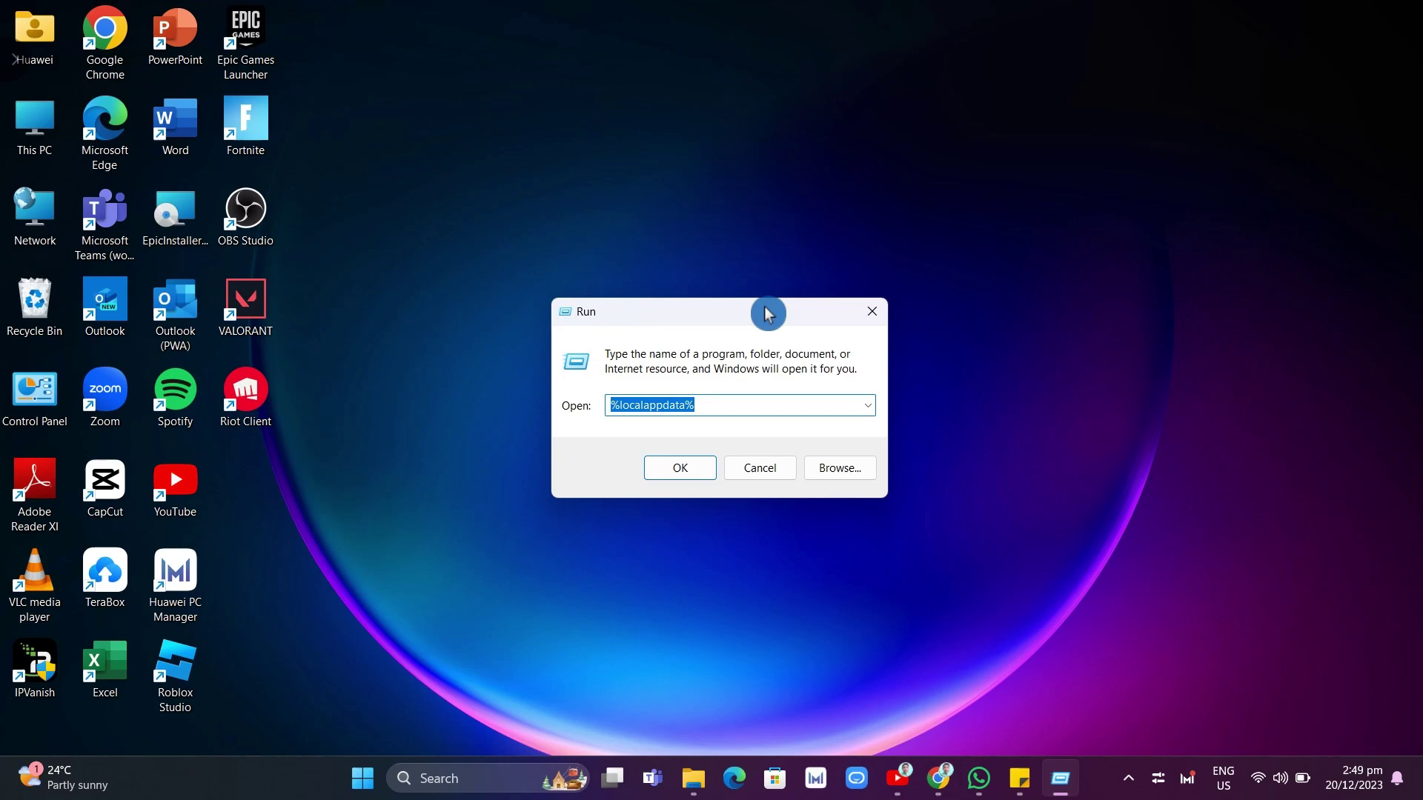
type("winver")
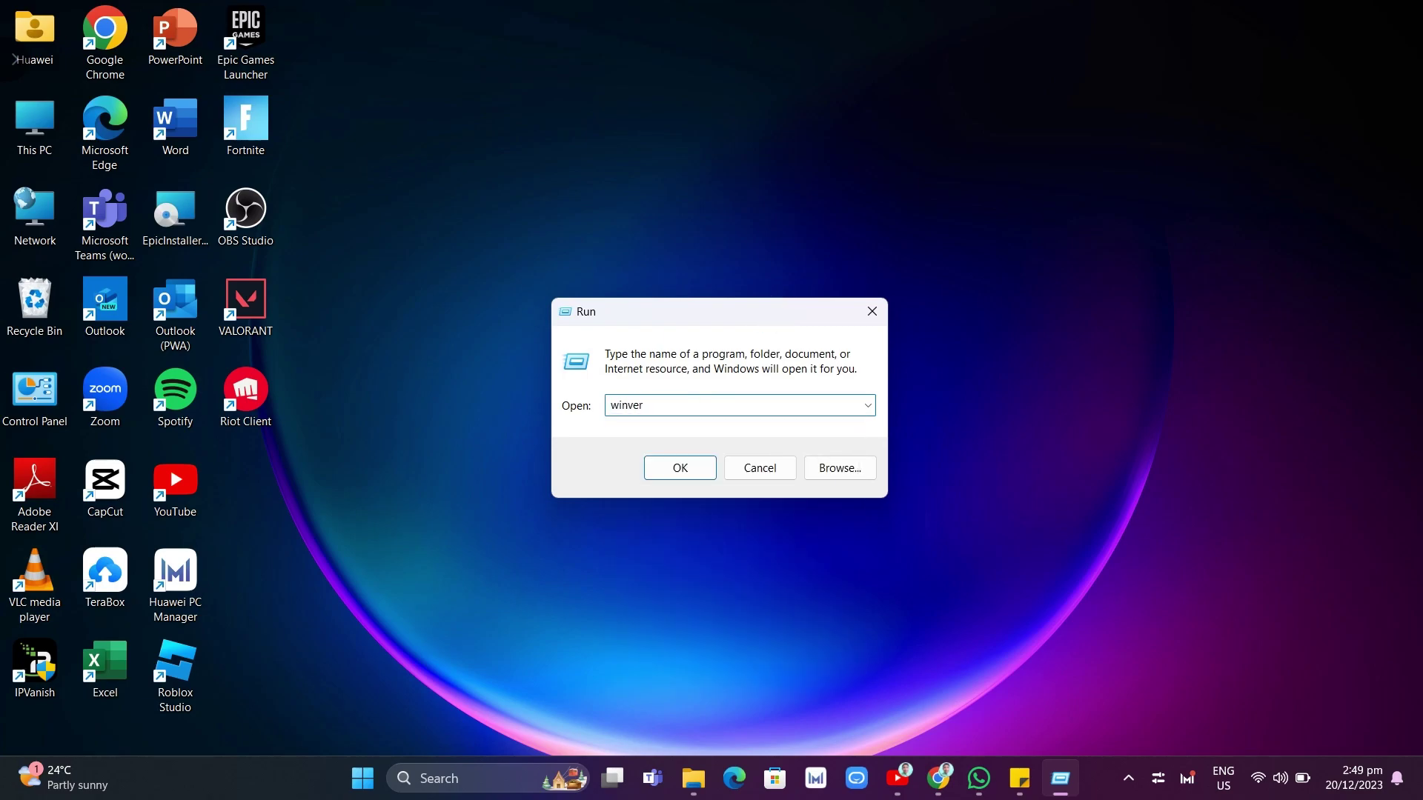
left_click(670, 468)
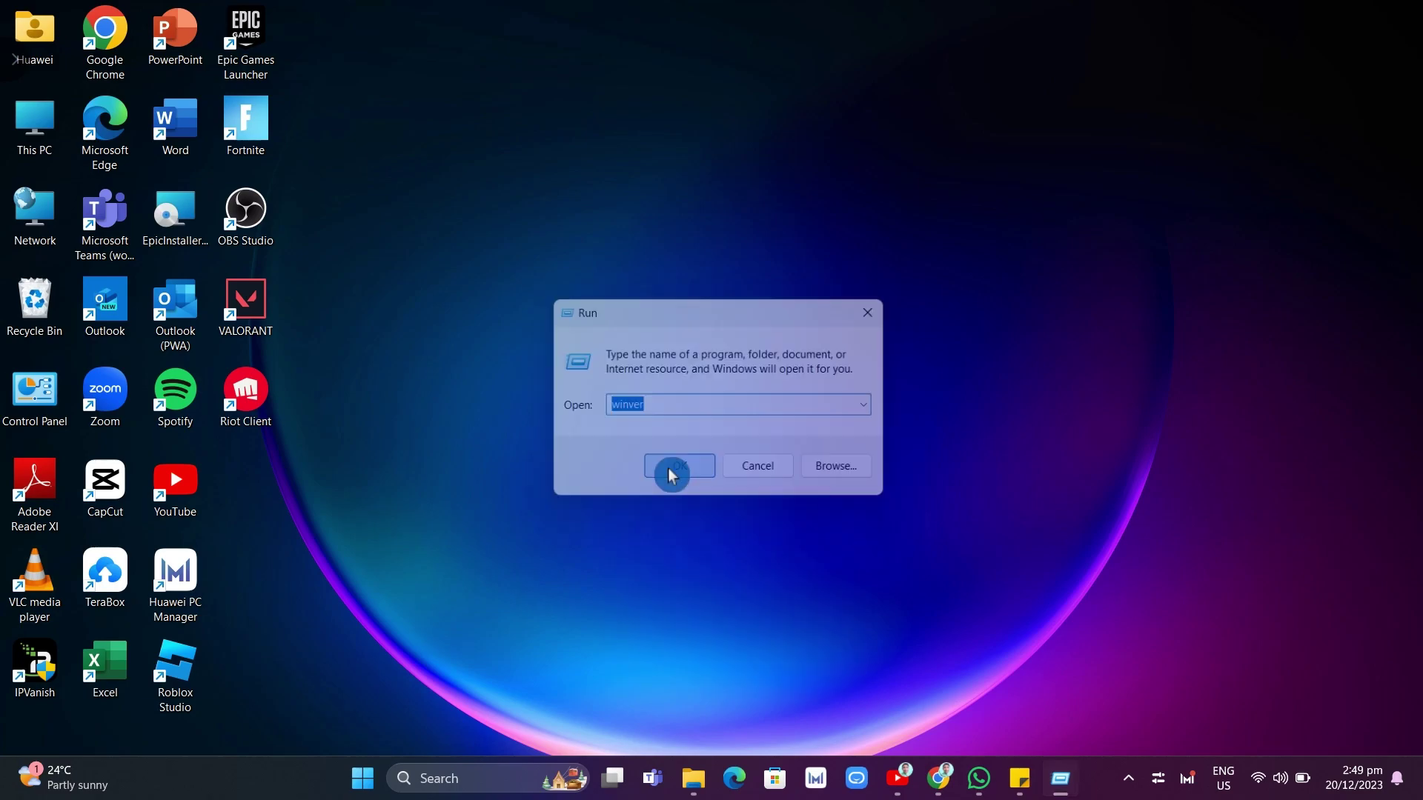
left_click_drag(319, 63, 743, 178)
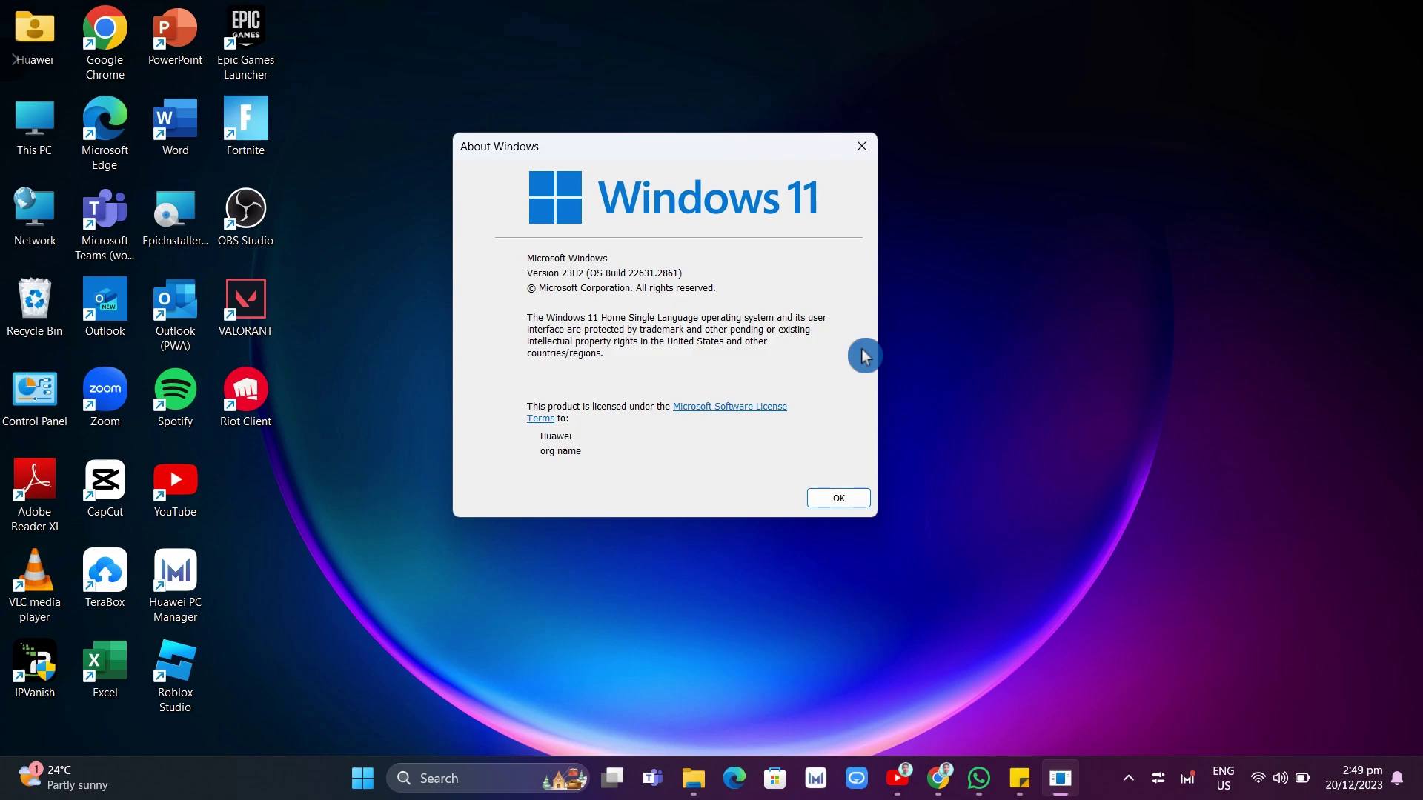
Step: Open a new, maximized Google Chrome window
left_click(939, 782)
right_click(938, 784)
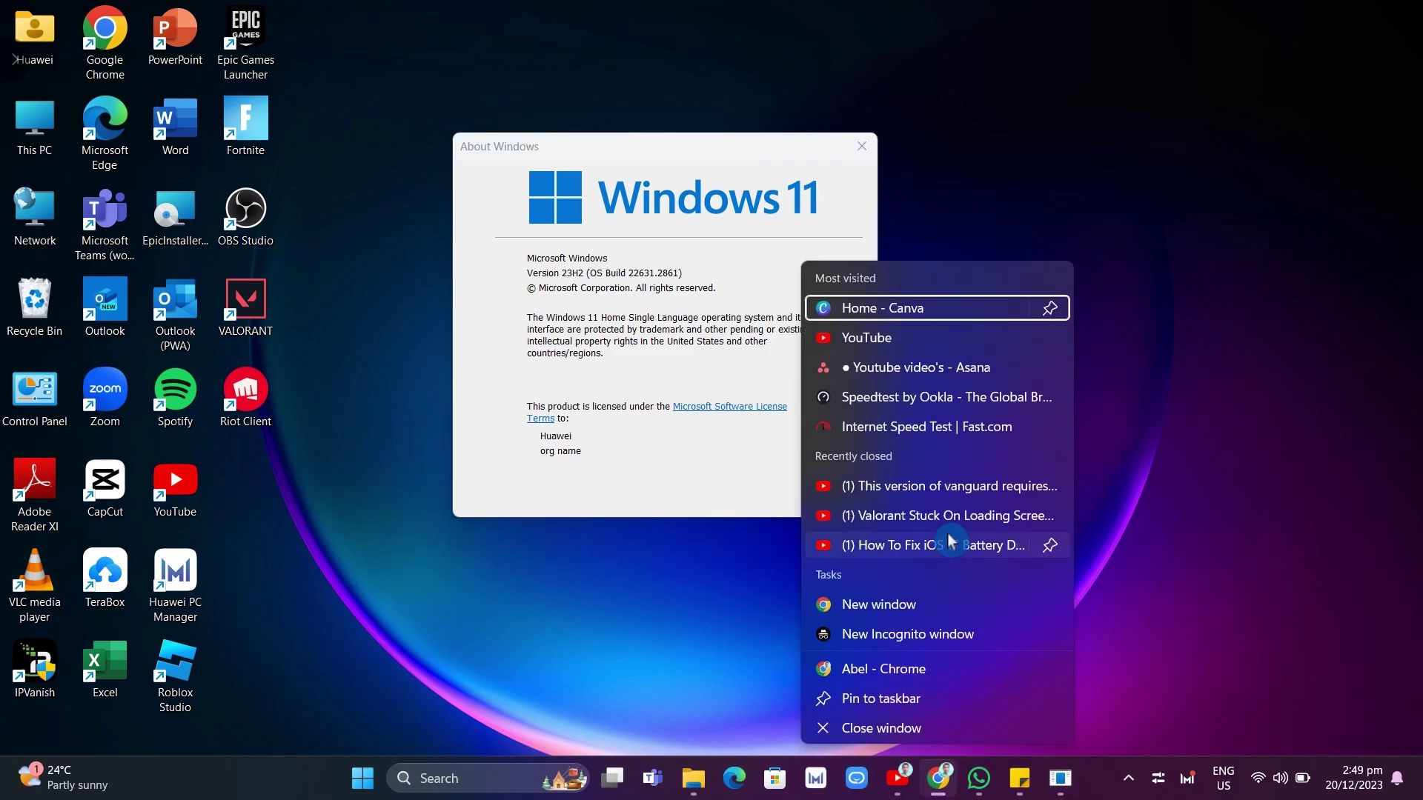
left_click(898, 600)
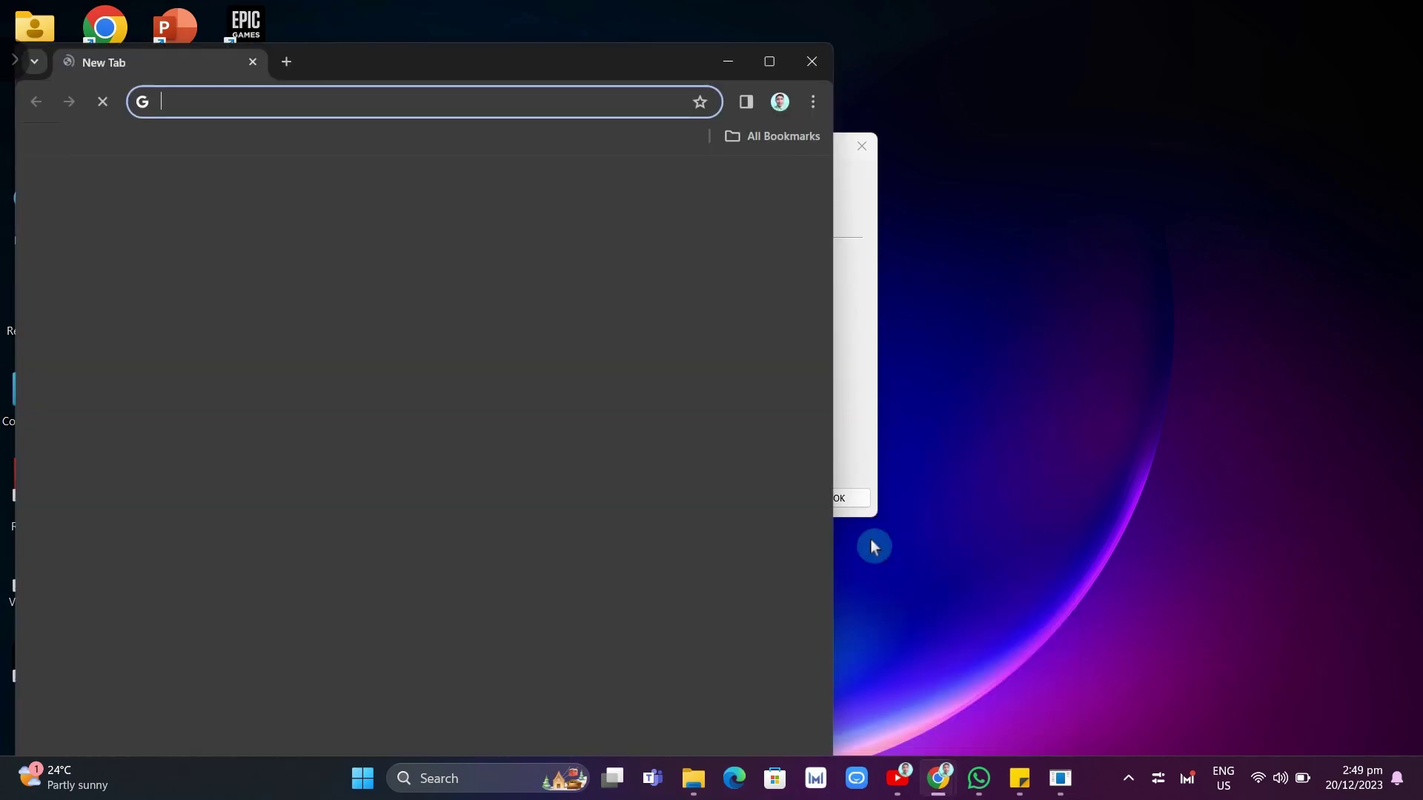
left_click(769, 61)
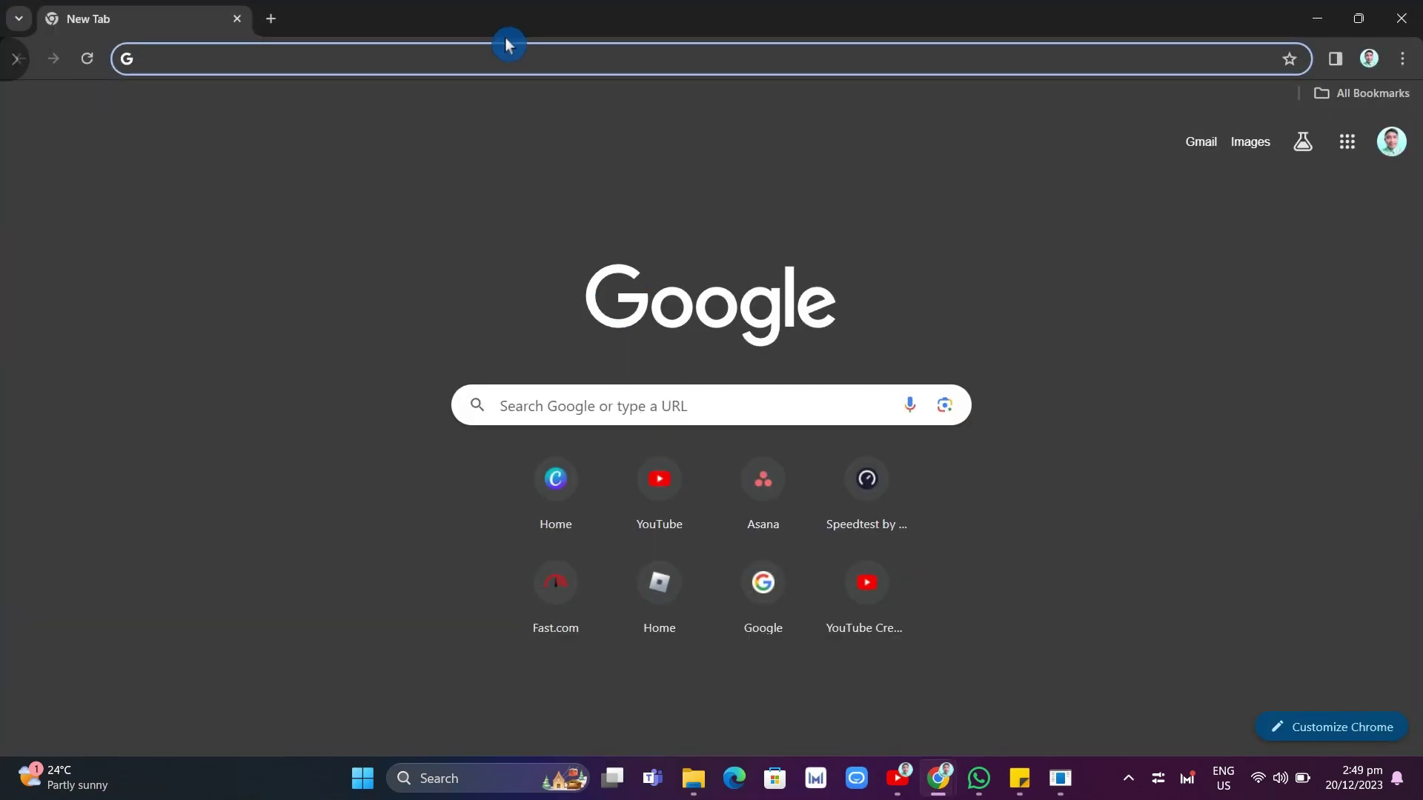
Step: Load microsoft.com/en-in/software-download to show the Windows download options
left_click(507, 63)
type("m")
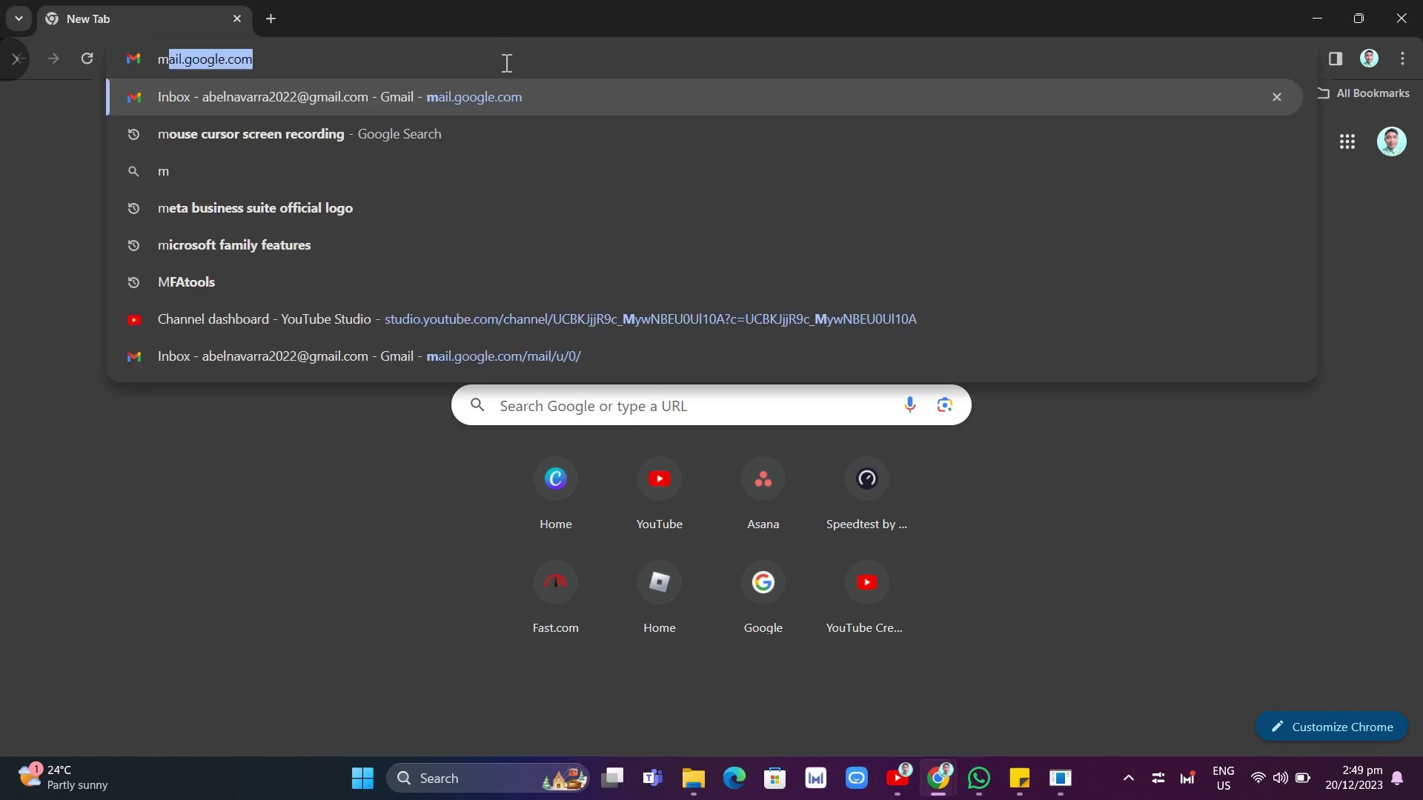
type("icrosoft.com/en-in/")
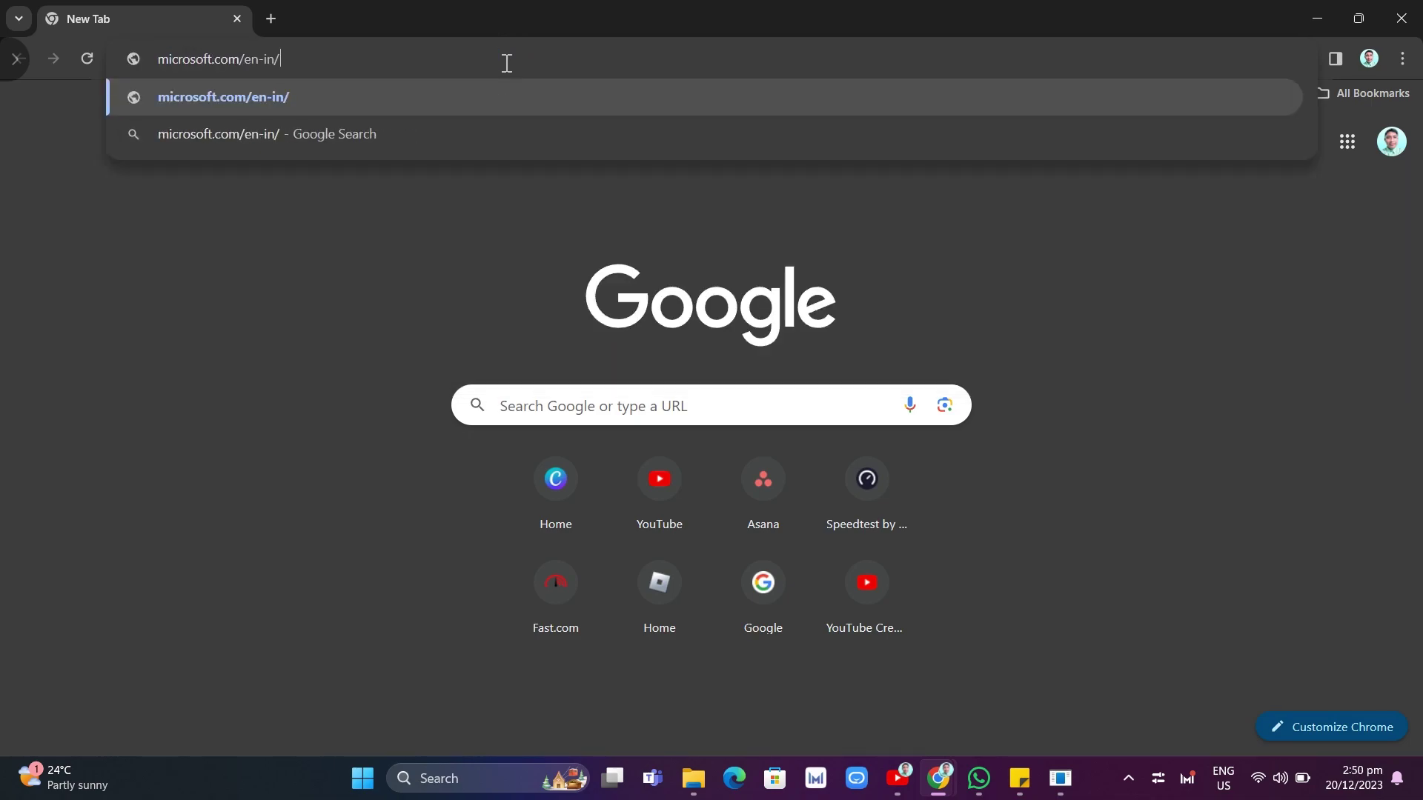
type("sof")
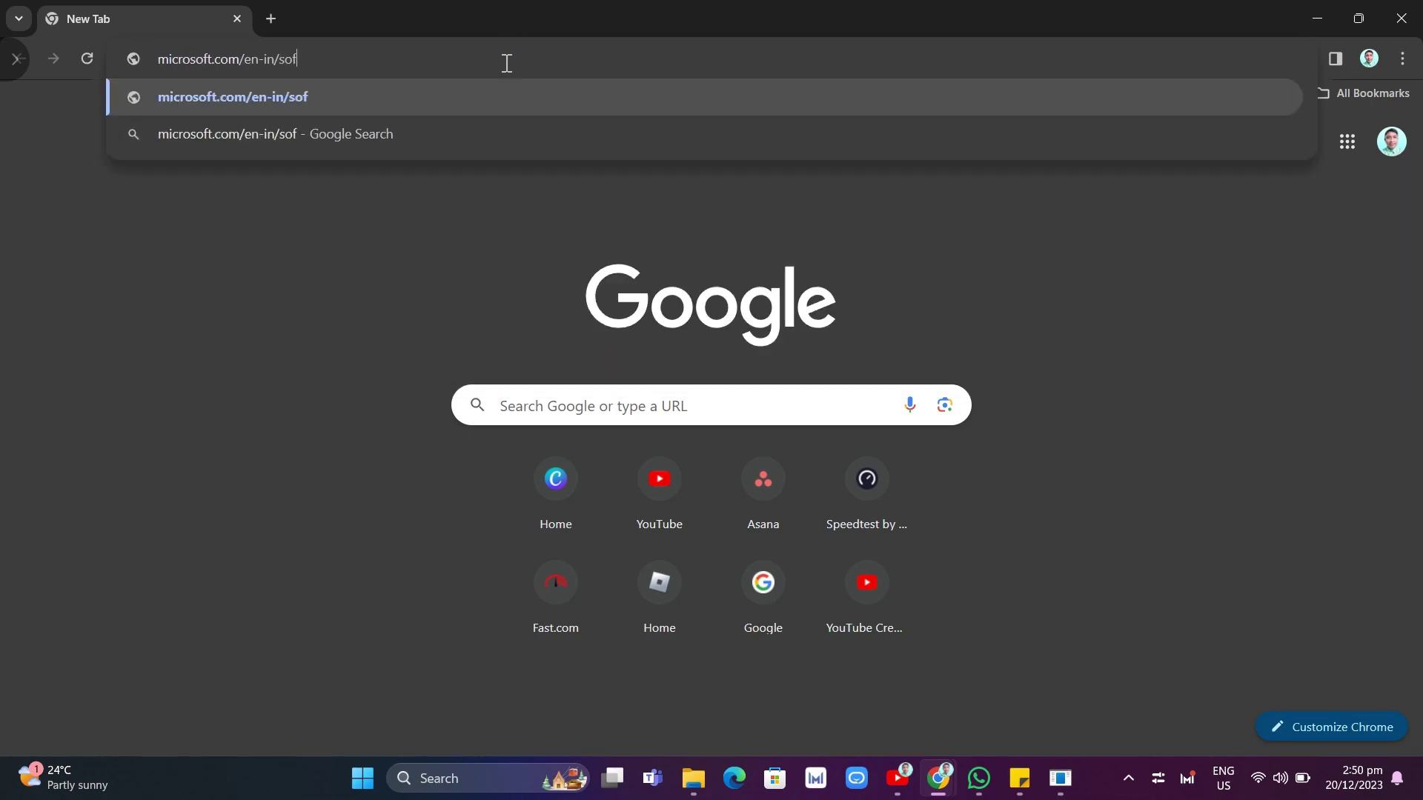
type("tware-")
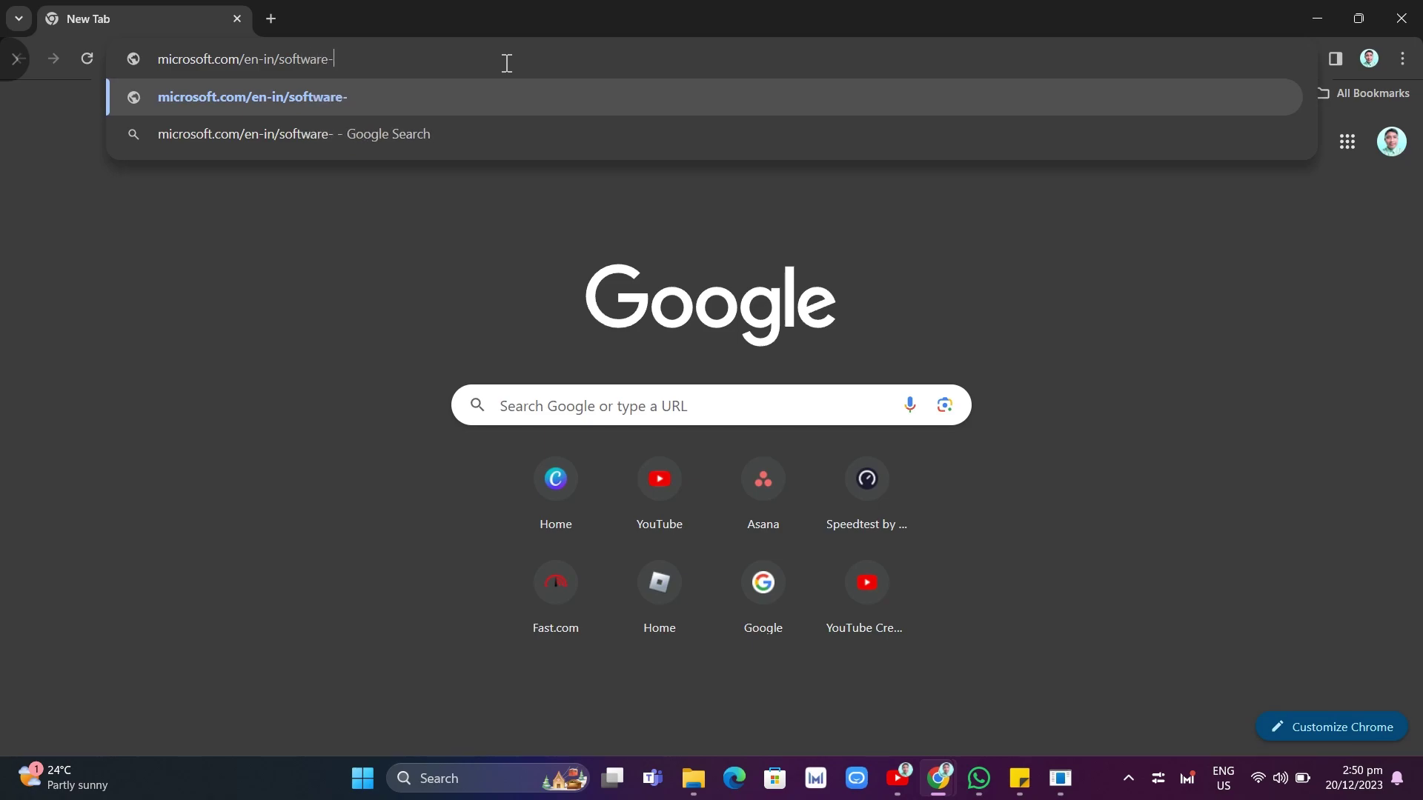
type("download")
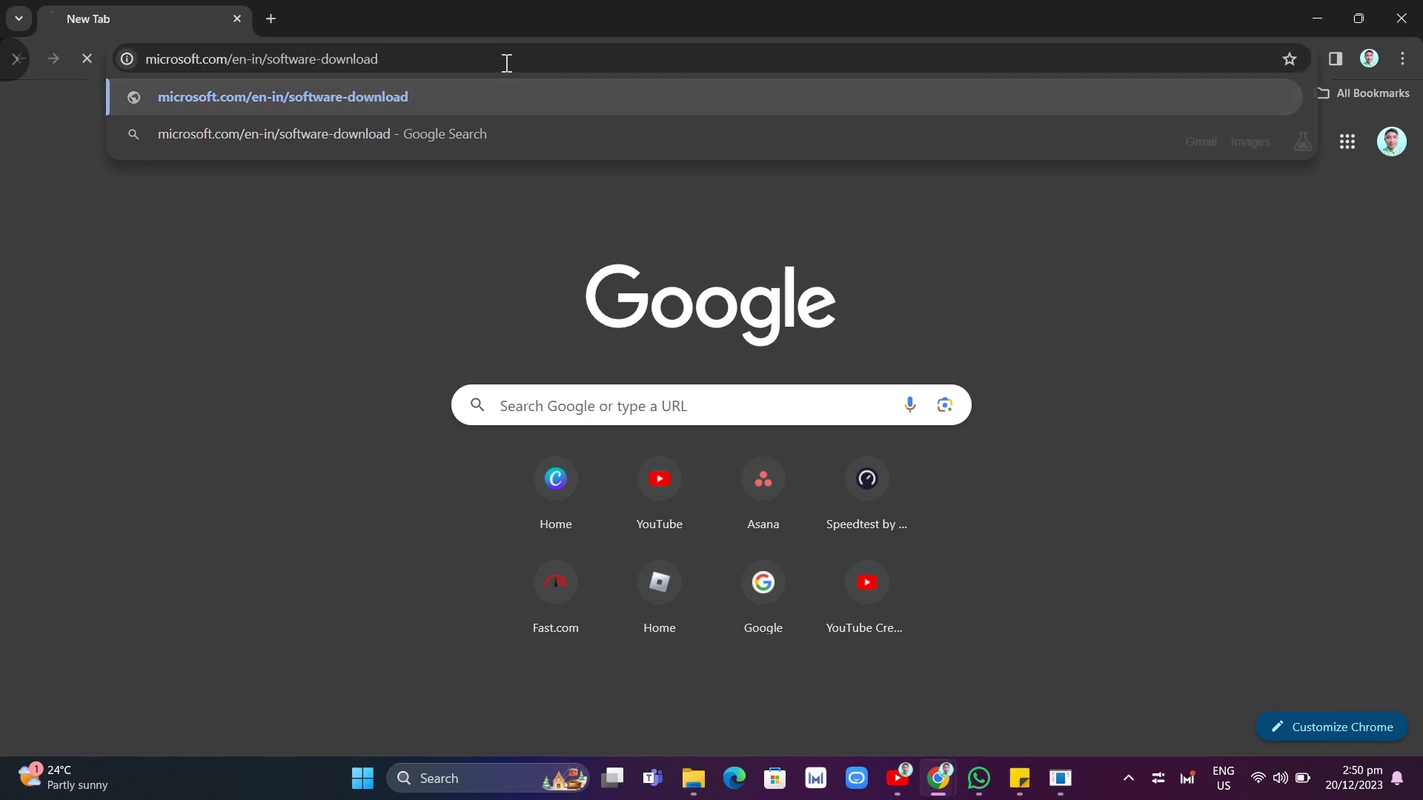
key("Return")
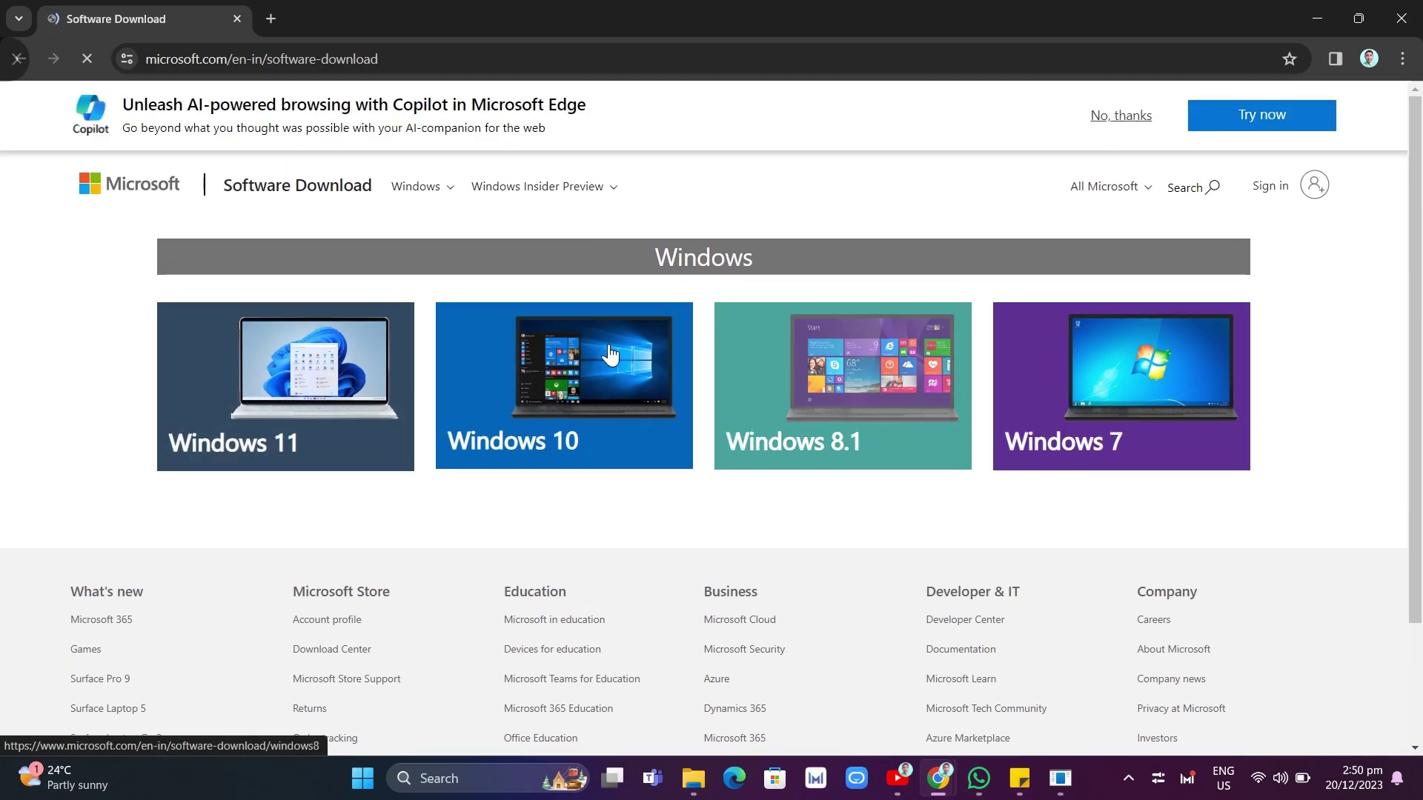
left_click(767, 504)
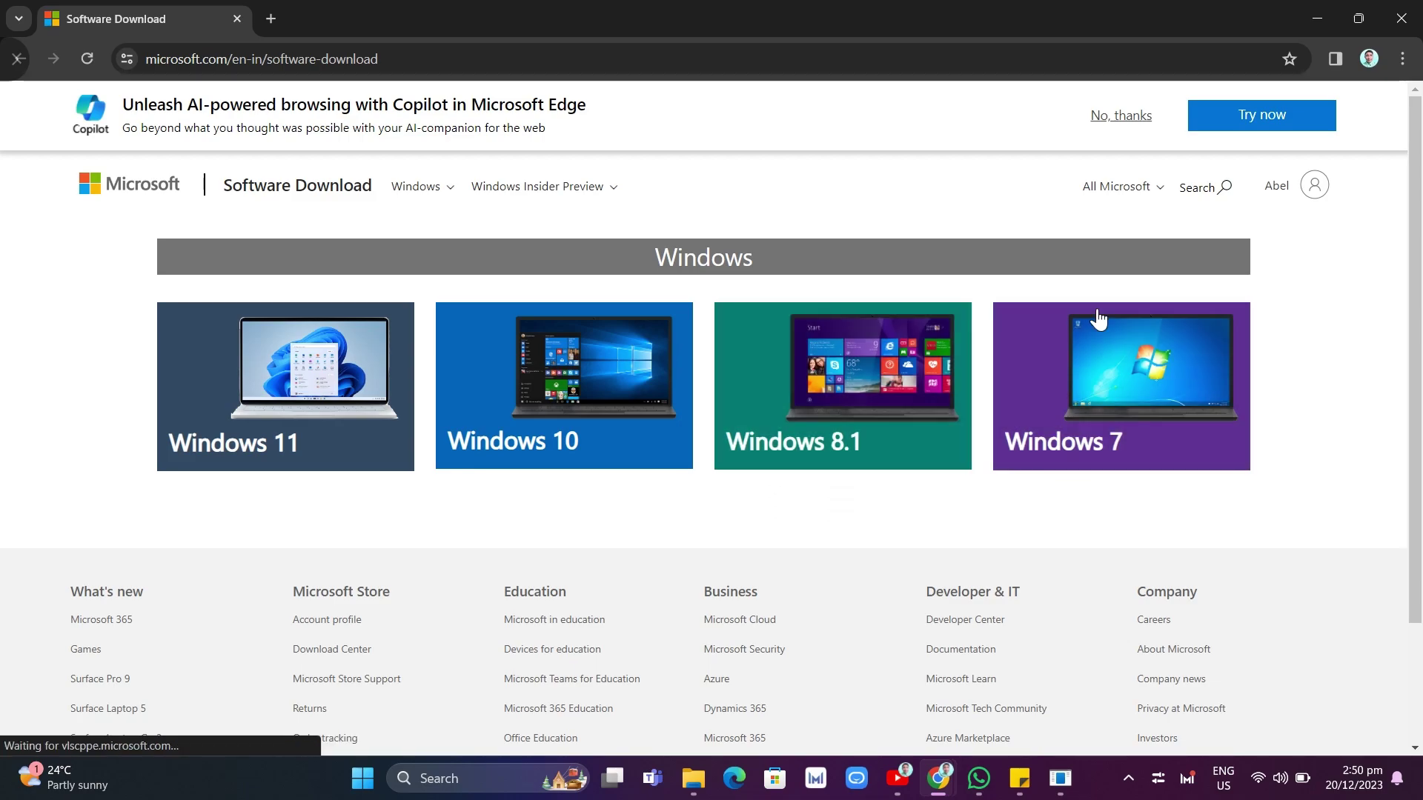
left_click(655, 518)
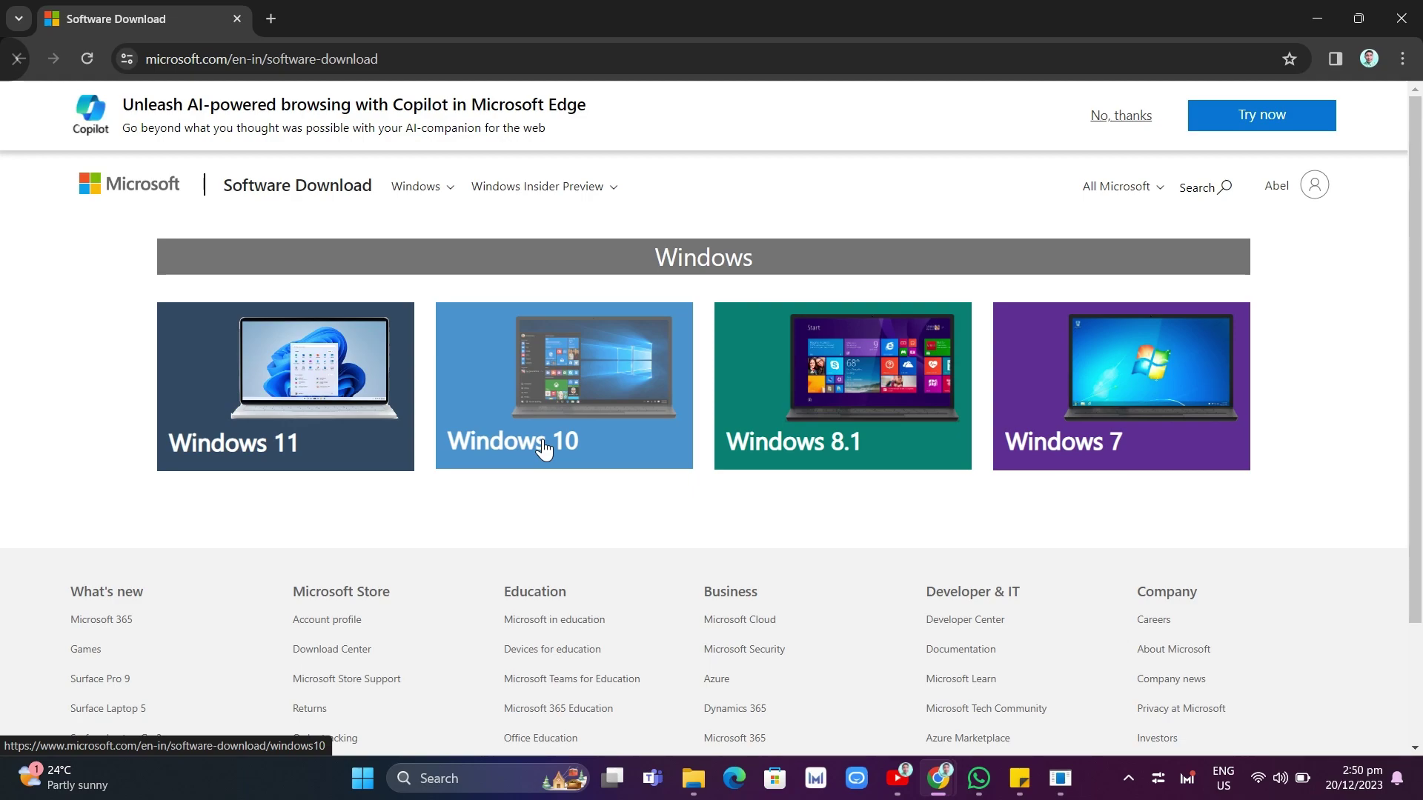
Step: Open Command Prompt as administrator and enter bcdedit /set hypervisorlaunchtype off
left_click(472, 785)
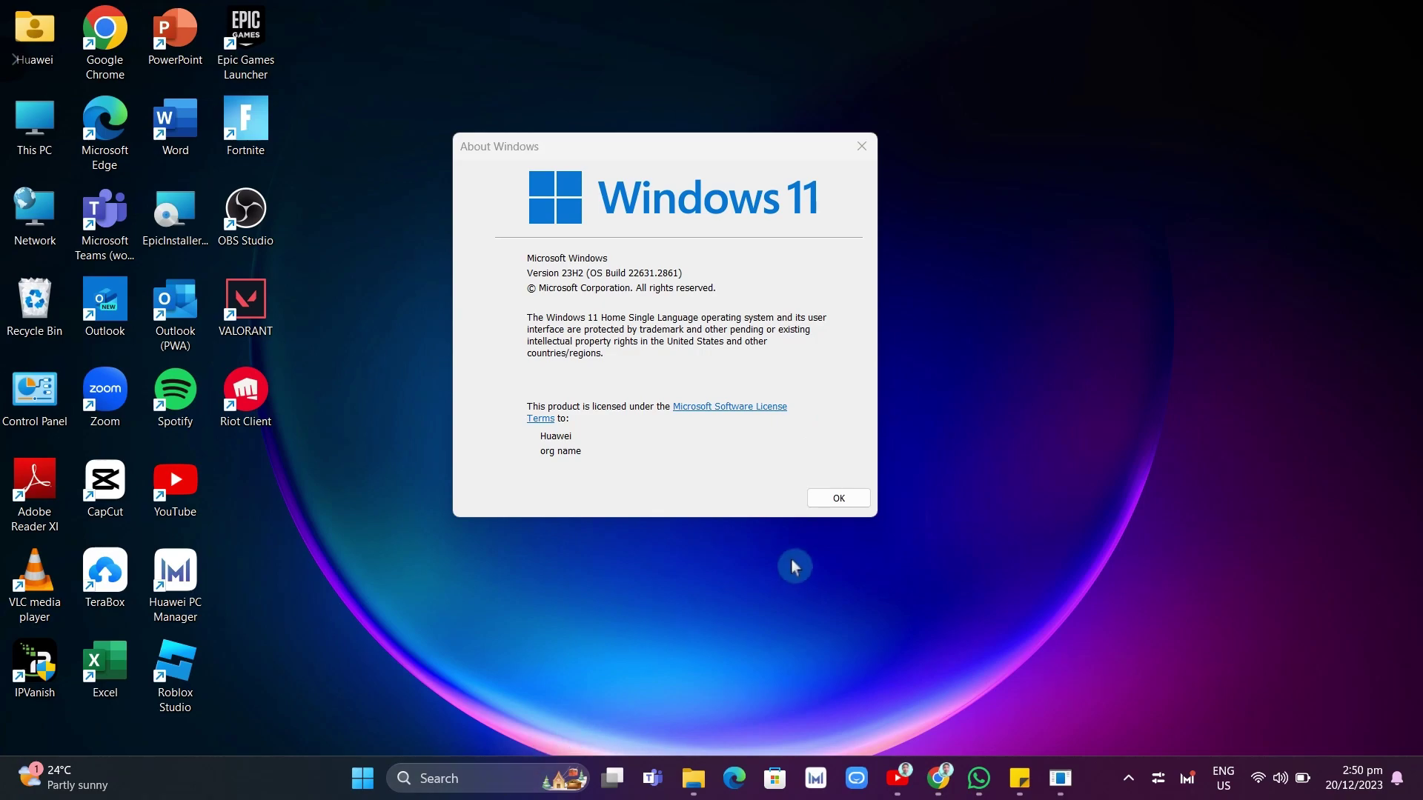
left_click(838, 498)
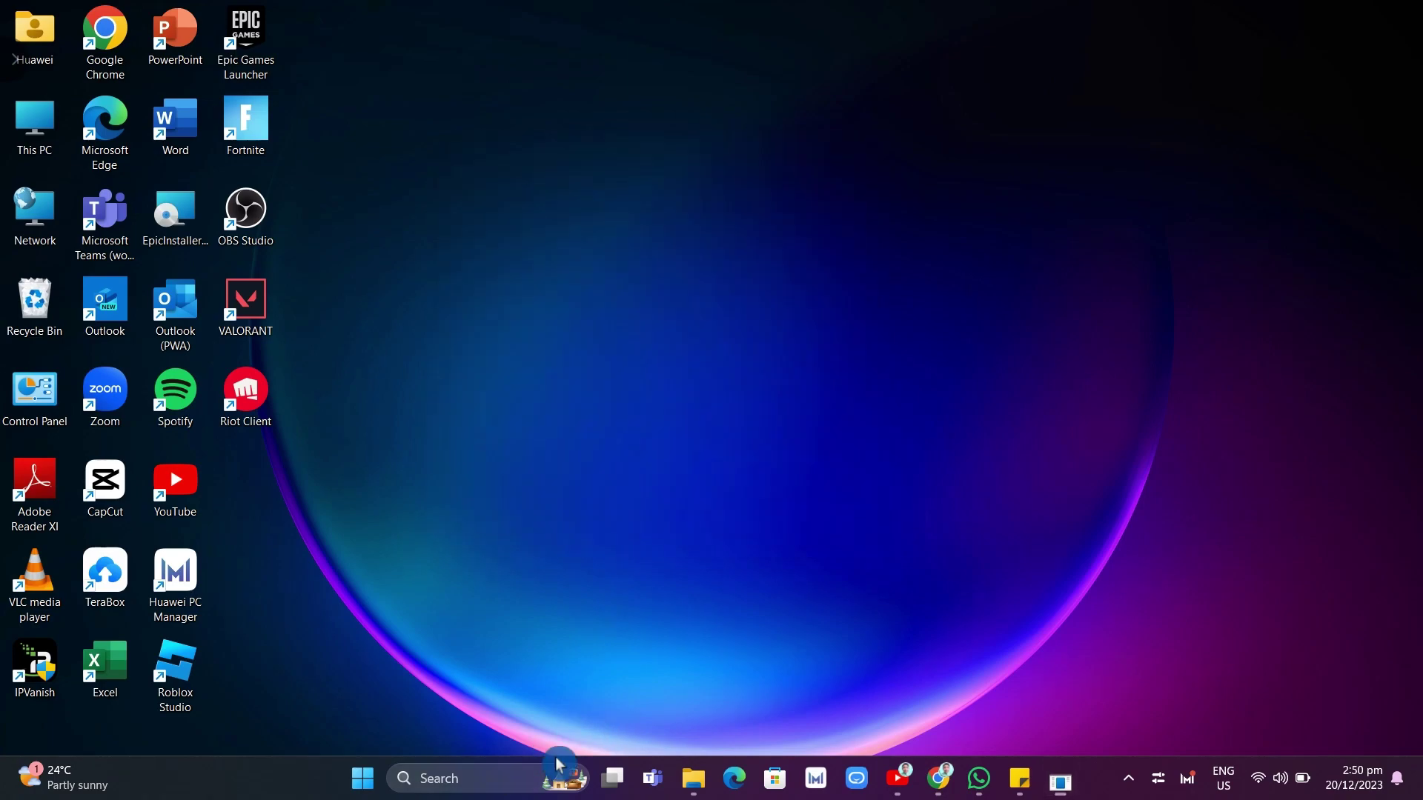
left_click(518, 776)
type("cmd")
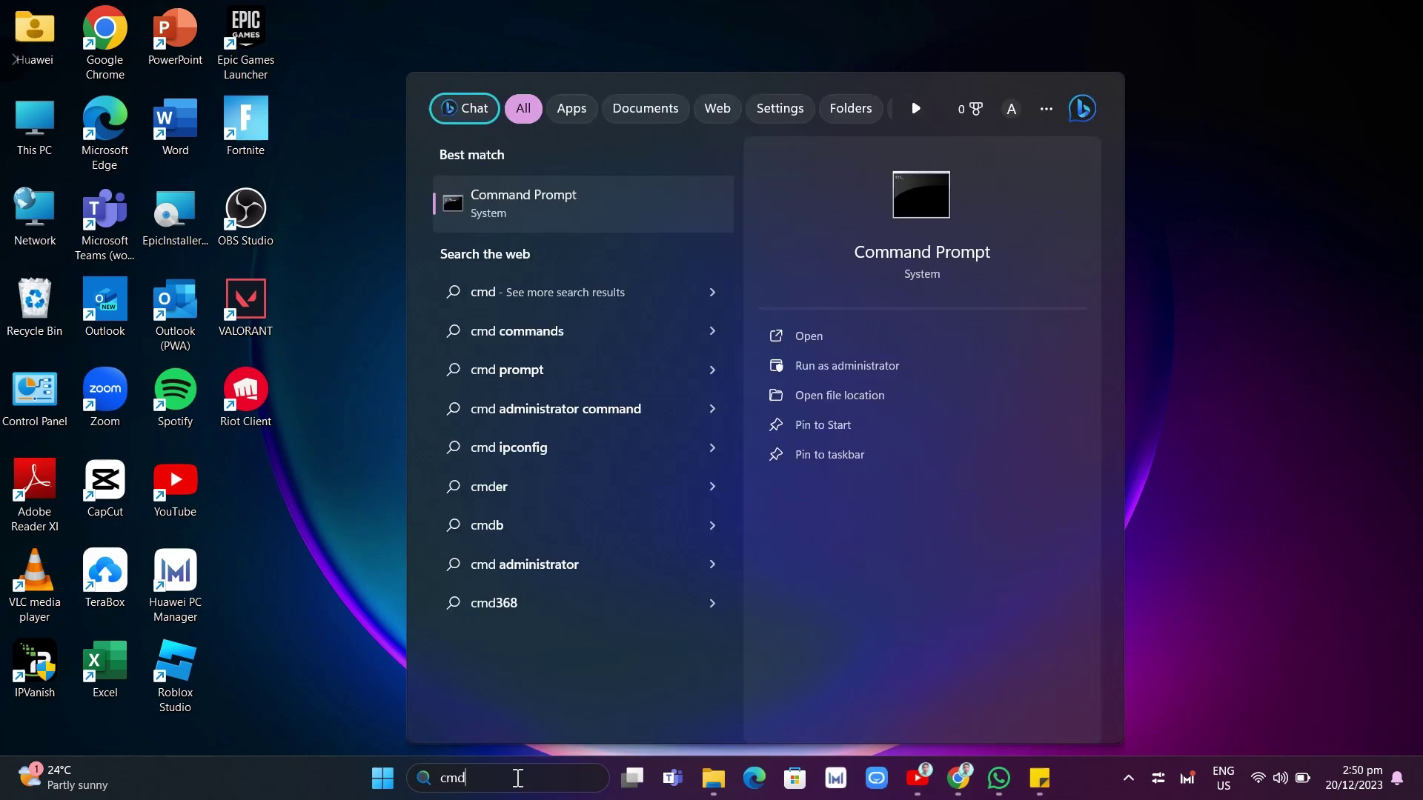
left_click(804, 367)
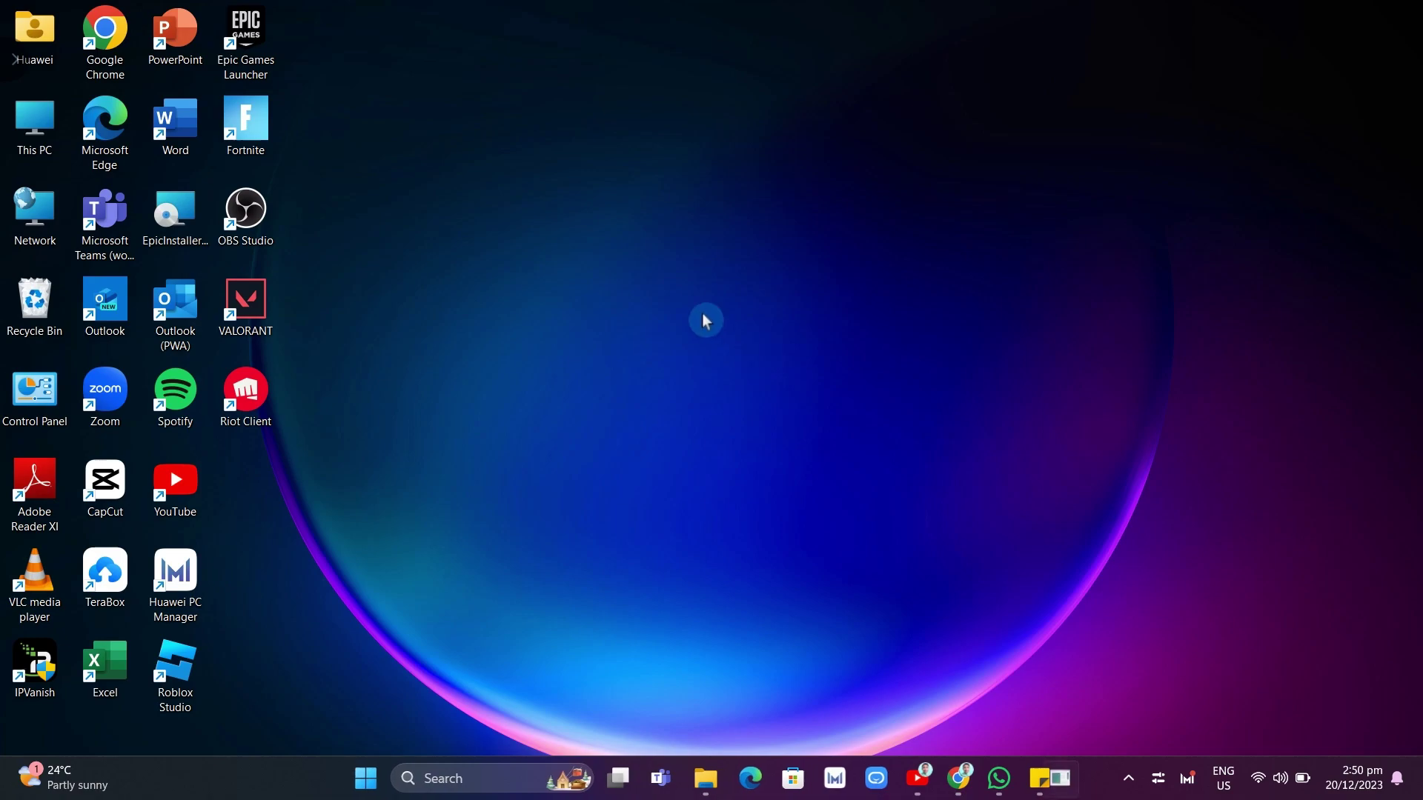
left_click(666, 529)
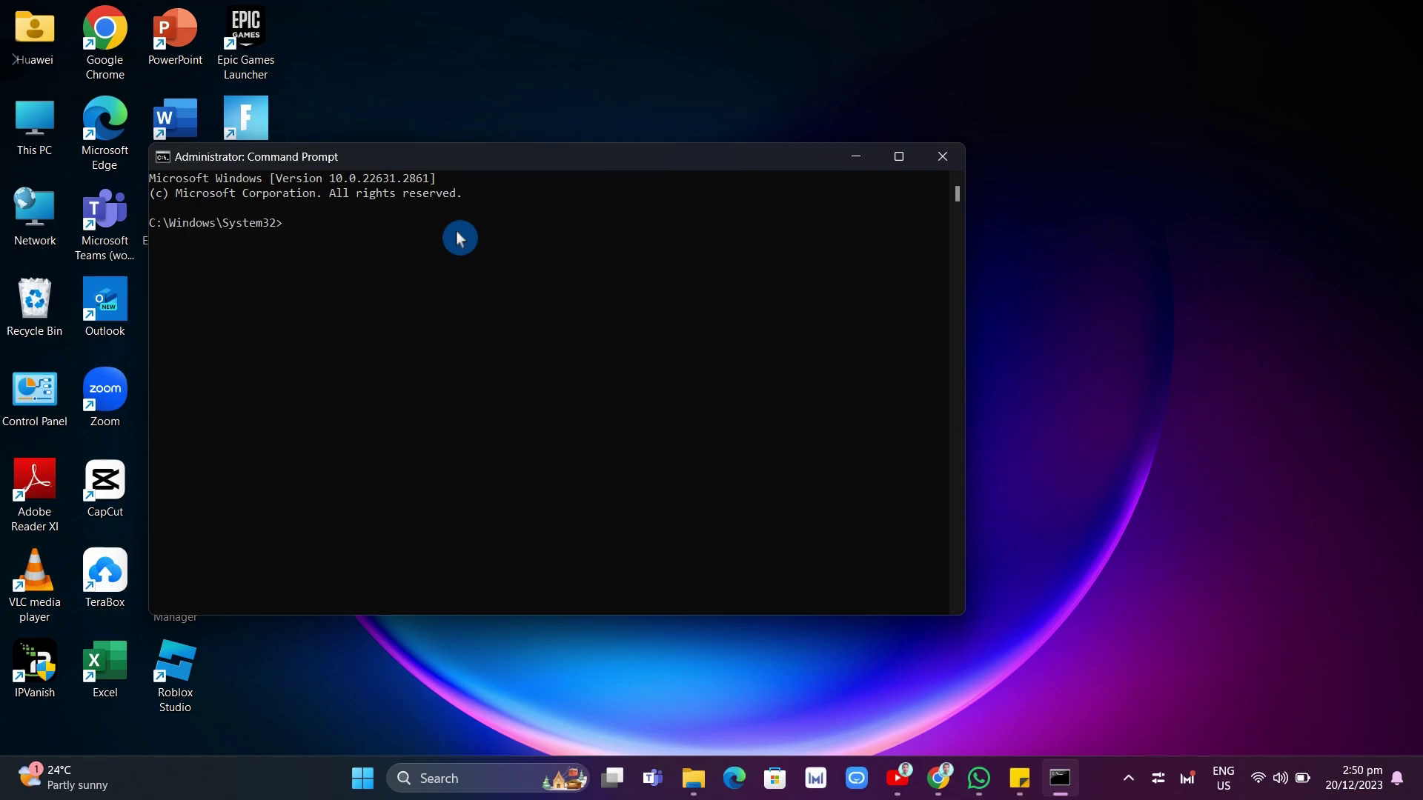
type("bcdedit /set hypervisorlaunchtype off")
Step: Close Command Prompt and launch the Windows Security app
left_click(949, 154)
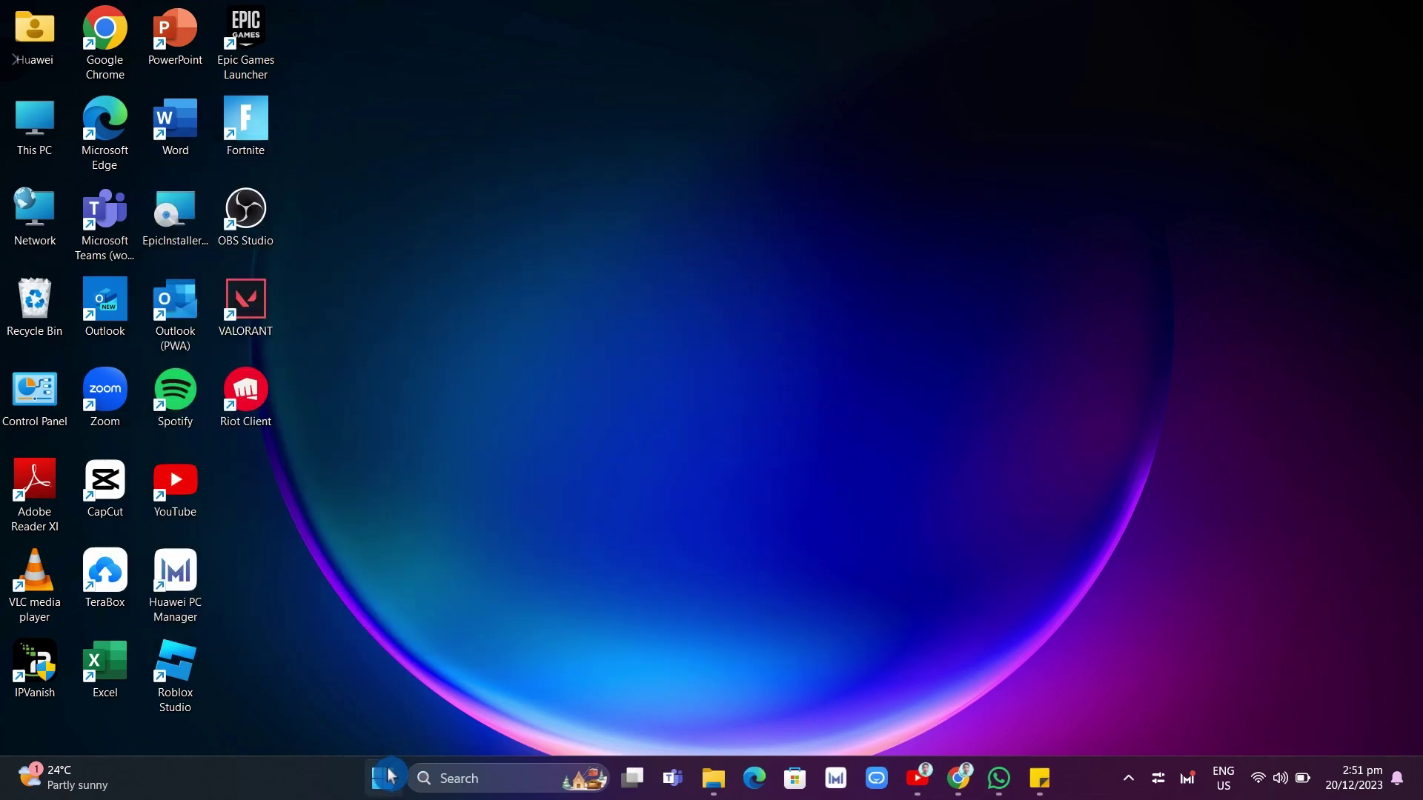
left_click(507, 784)
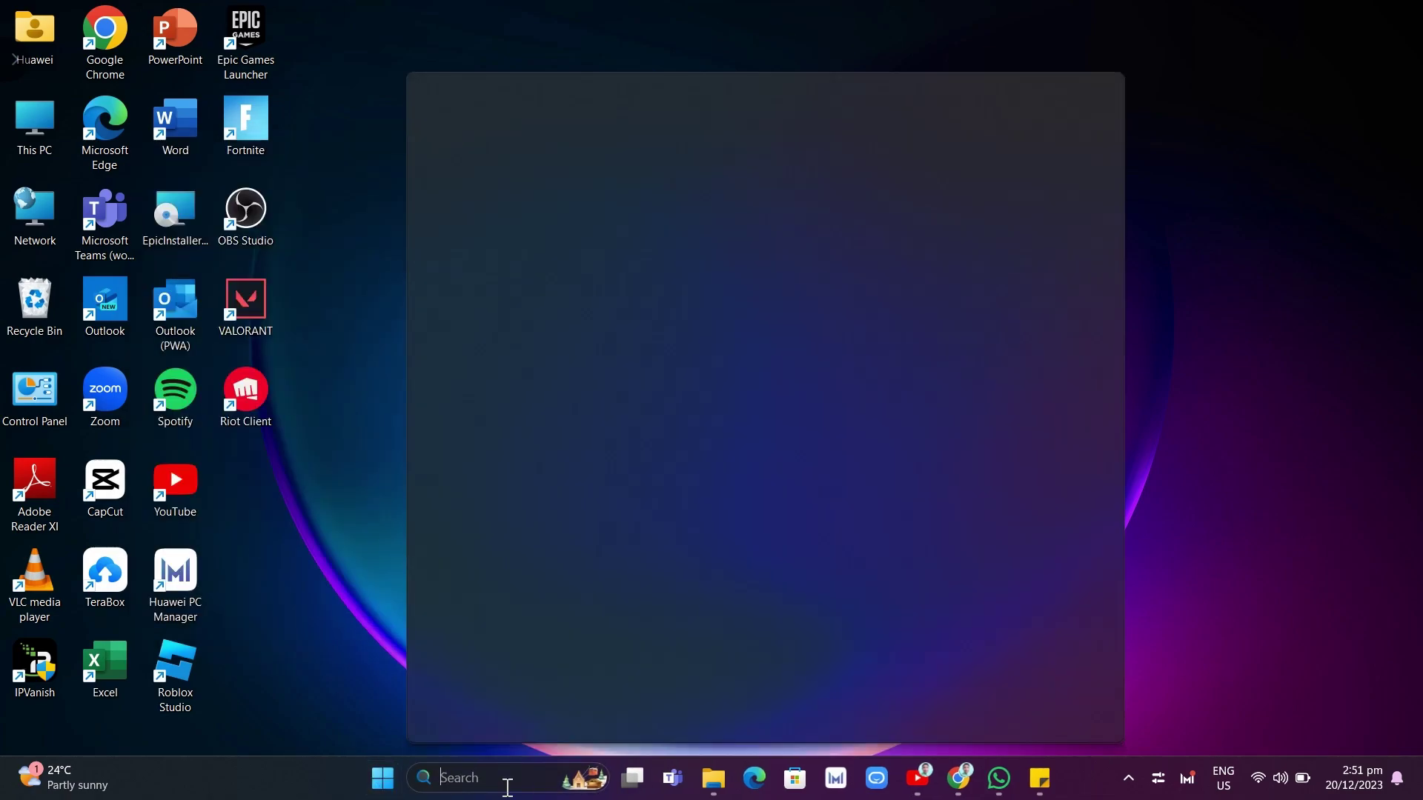
type("windows security")
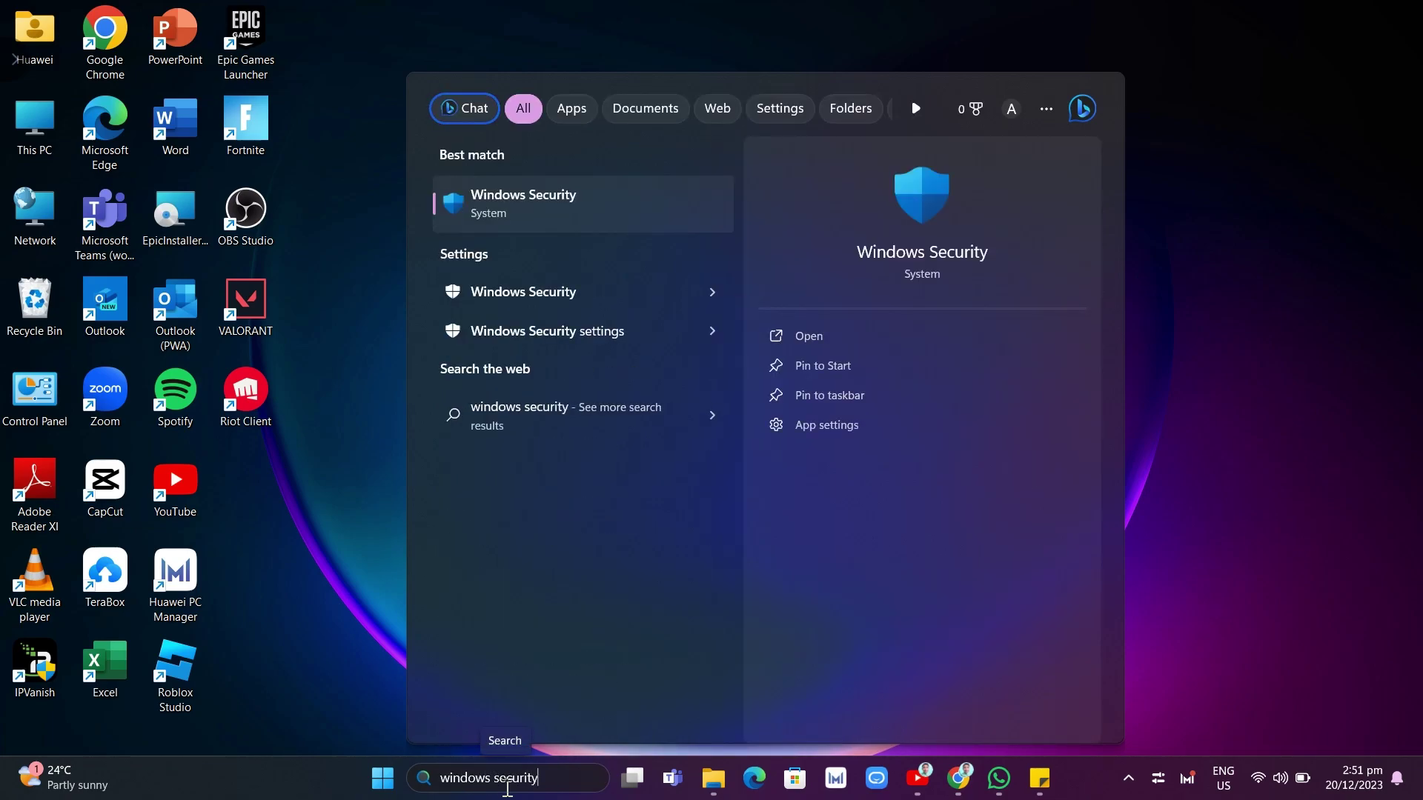
left_click(641, 216)
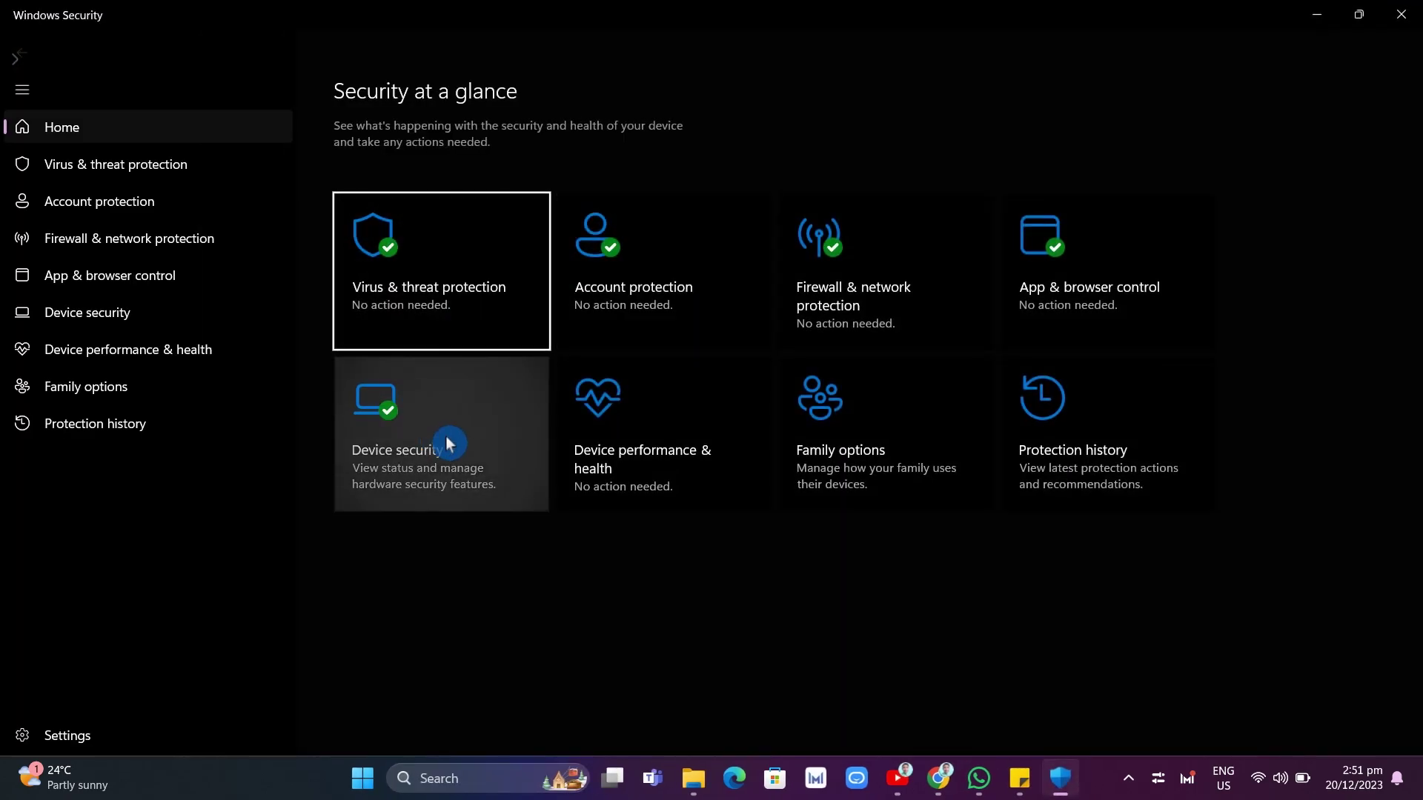
Step: Turn Memory integrity off under Device security's Core isolation and approve the change
left_click(447, 441)
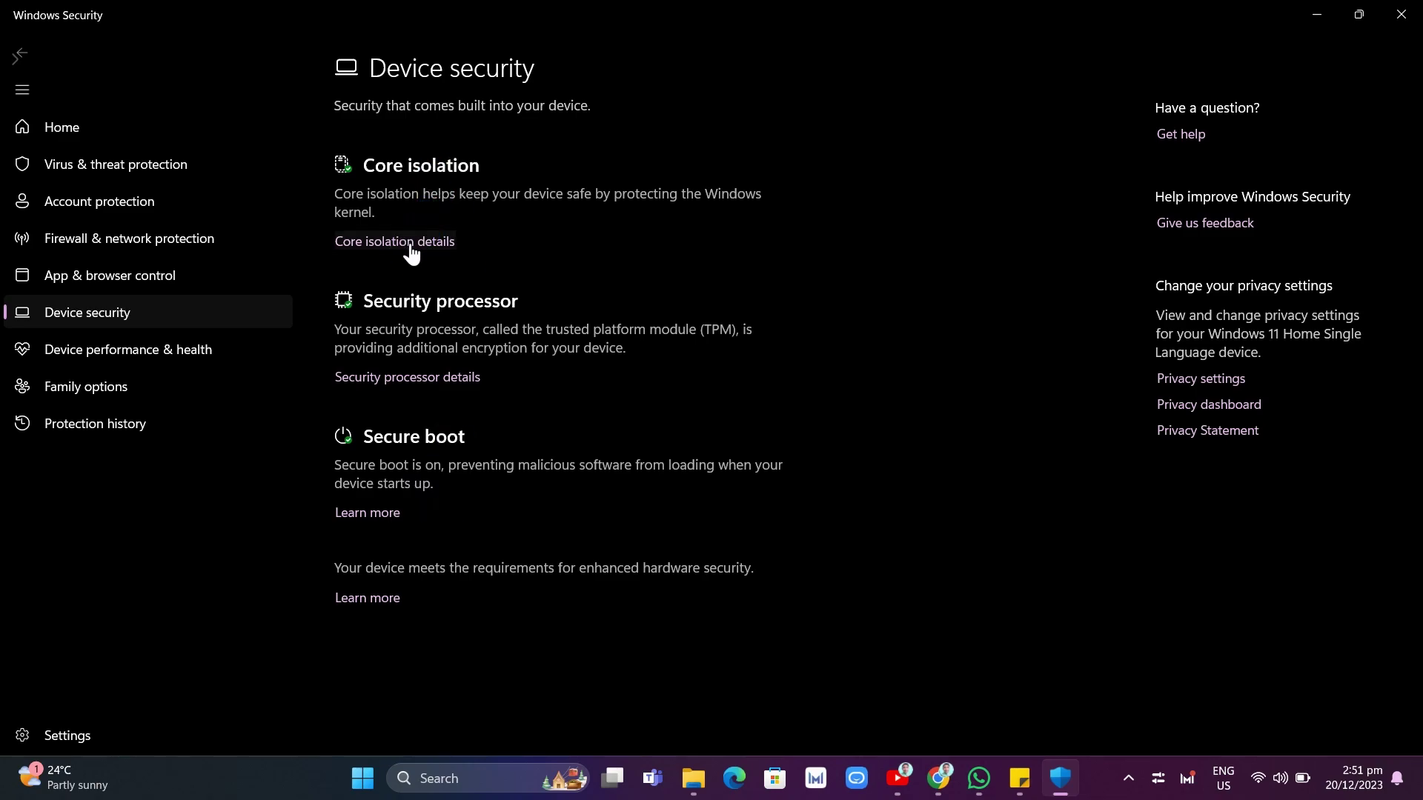
left_click(360, 243)
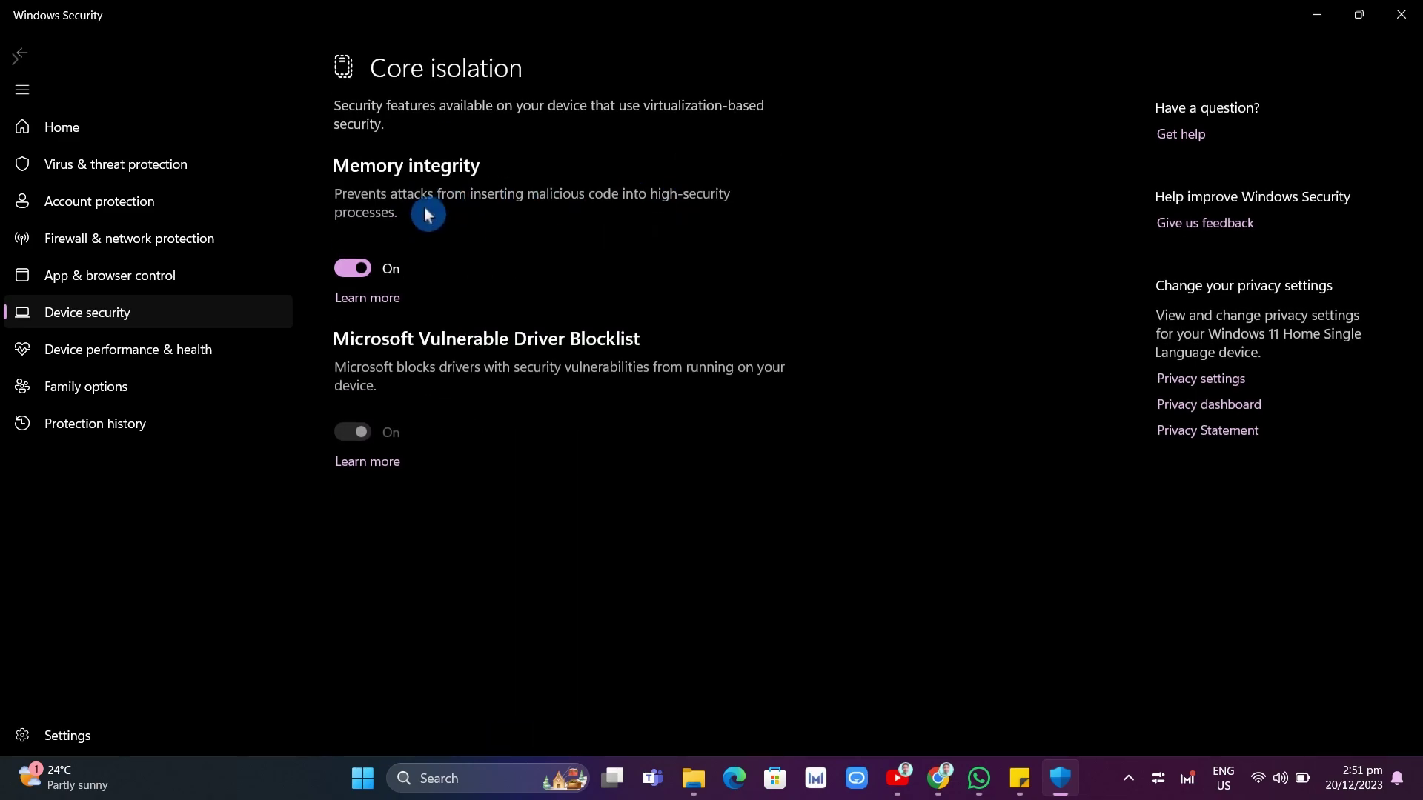
left_click(352, 268)
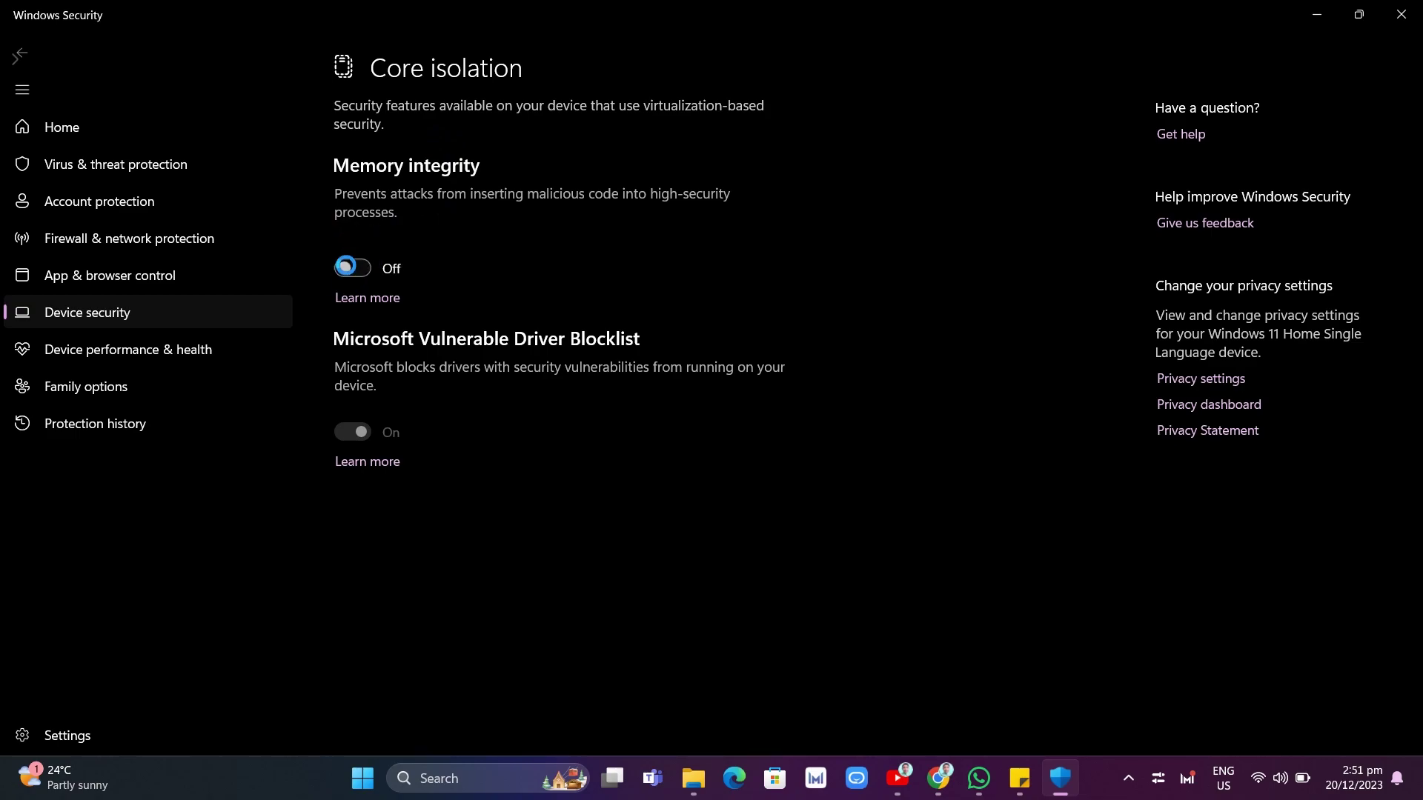
left_click(608, 533)
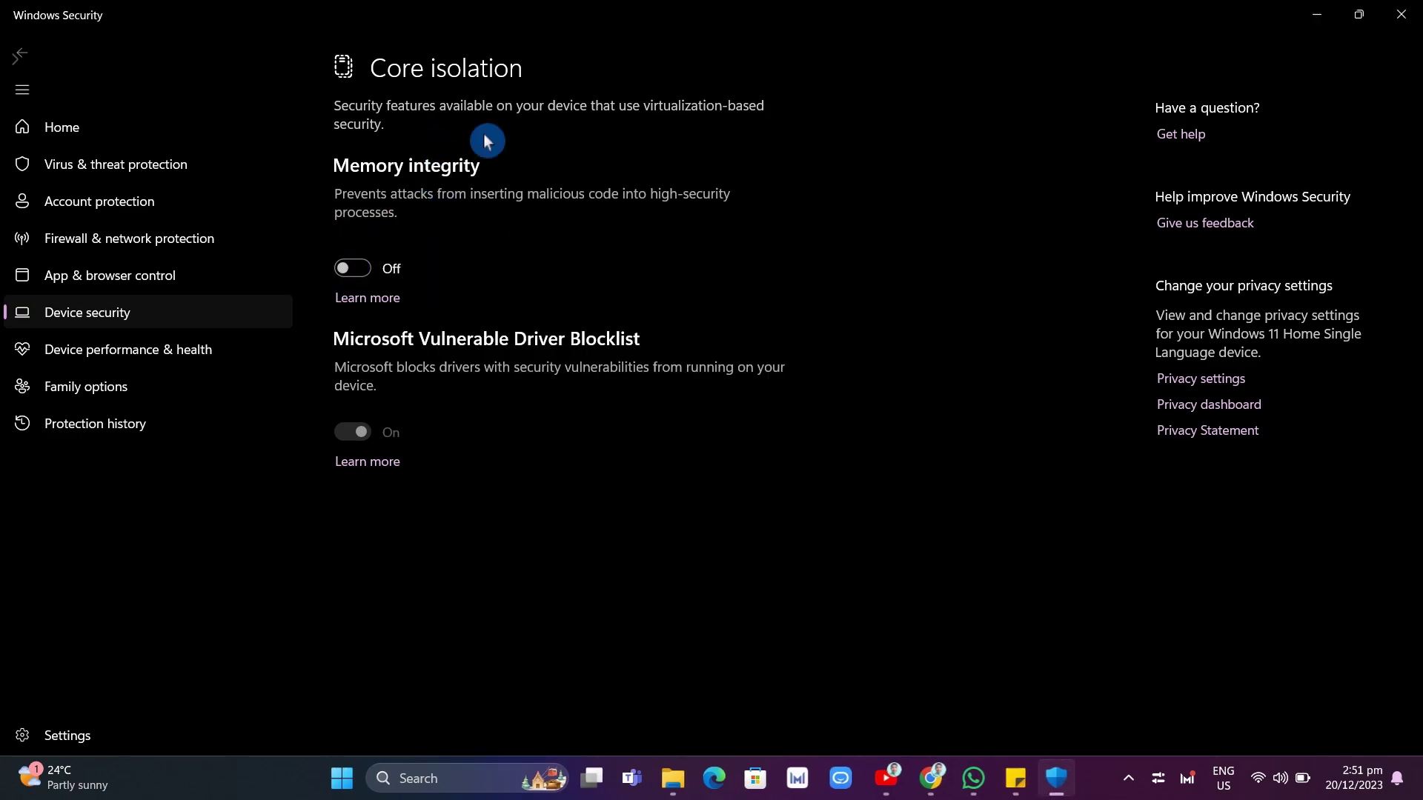